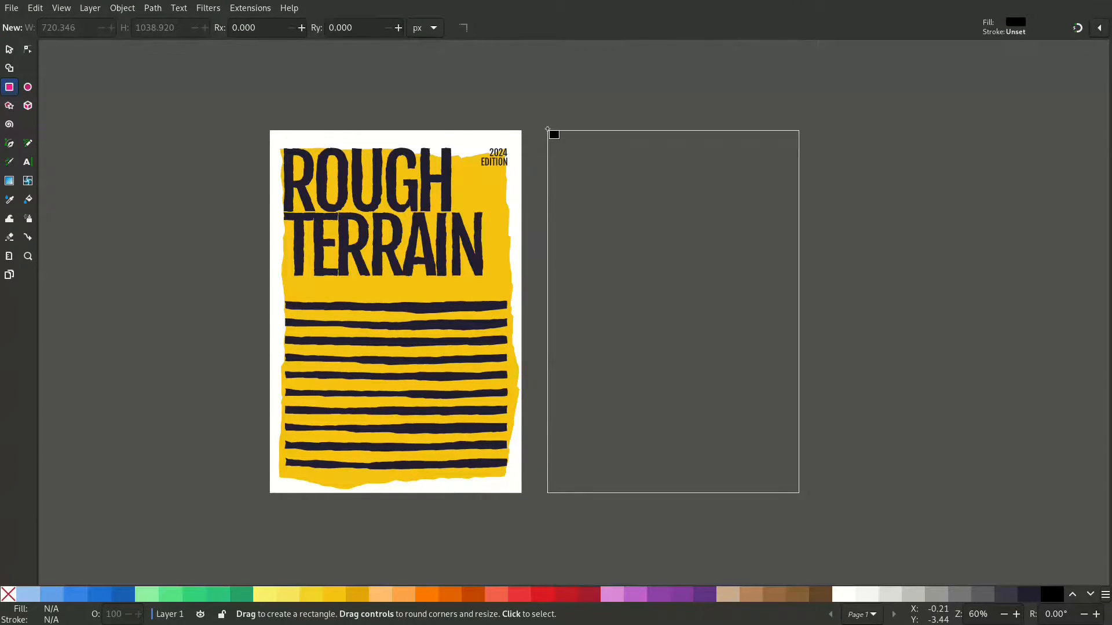
# Step: Enable snapping, draw a rectangle filling the empty page outline beside the finished poster, and fill it white
pyautogui.click(1077, 29)
pyautogui.moveTo(548, 130); pyautogui.dragTo(799, 502)
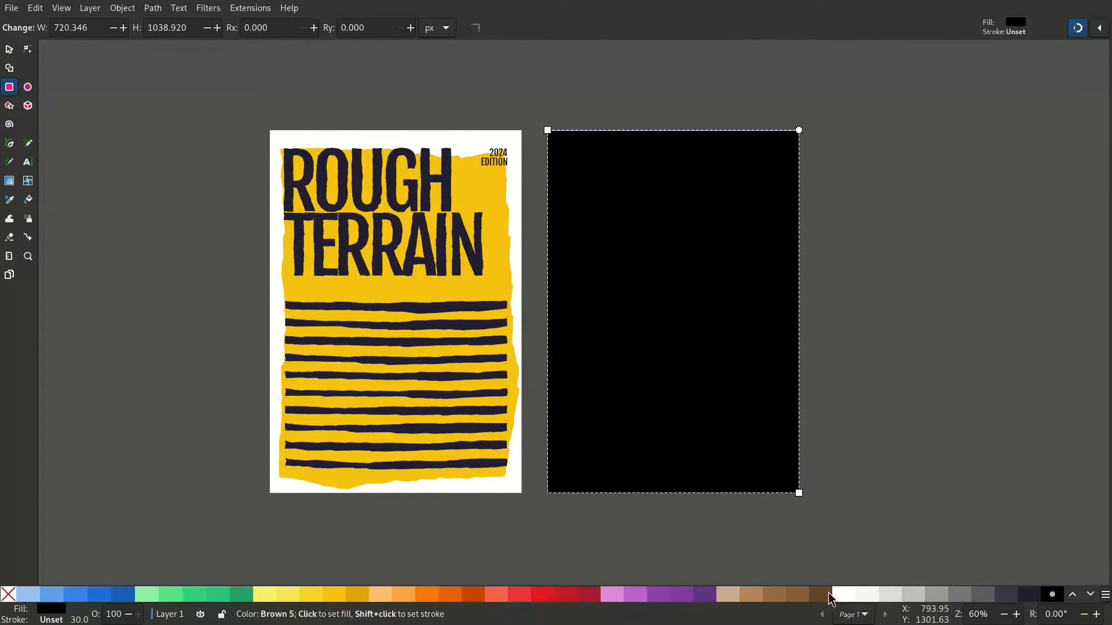
pyautogui.click(844, 594)
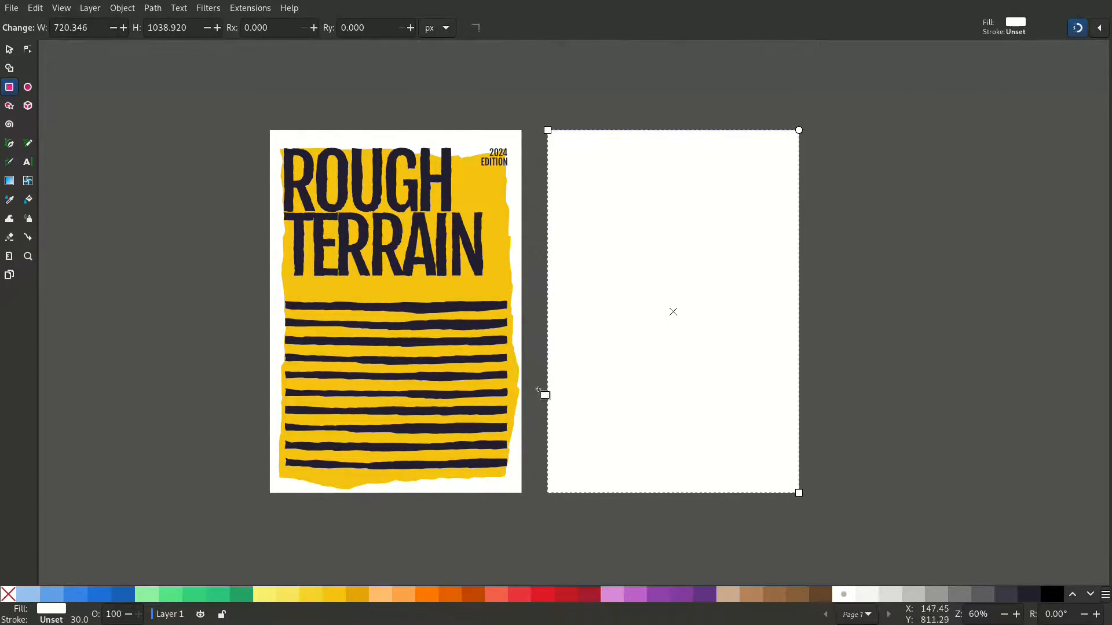
# Step: Lock the white page rectangle so it cannot be selected or moved
pyautogui.rightClick(593, 242)
pyautogui.click(636, 489)
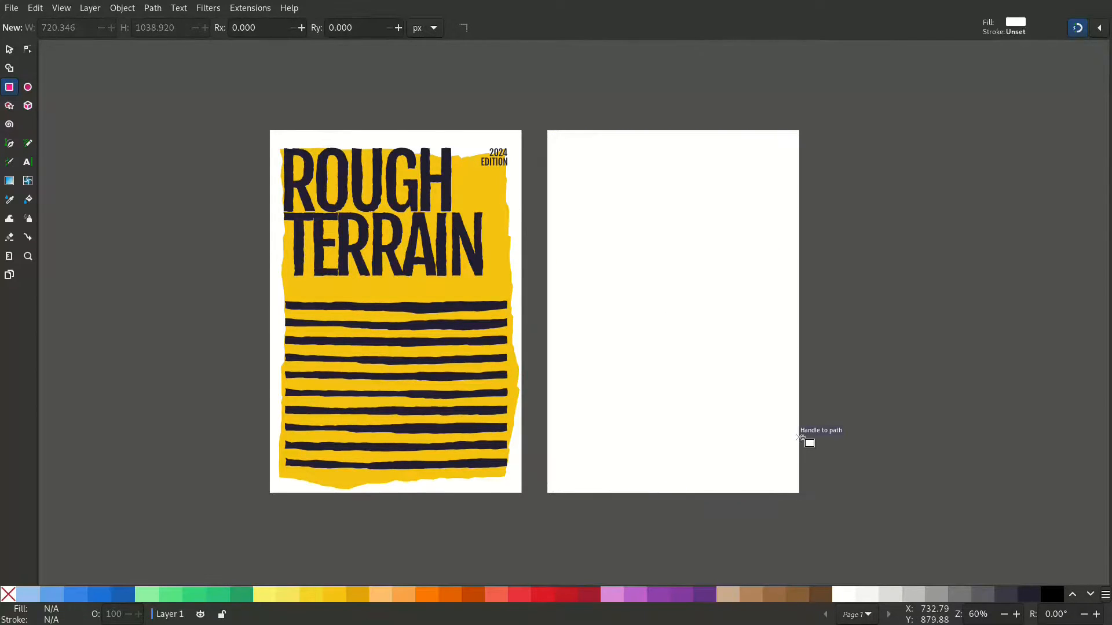
pyautogui.moveTo(804, 438); pyautogui.dragTo(712, 443)
pyautogui.press('s')
pyautogui.moveTo(602, 238); pyautogui.dragTo(589, 306)
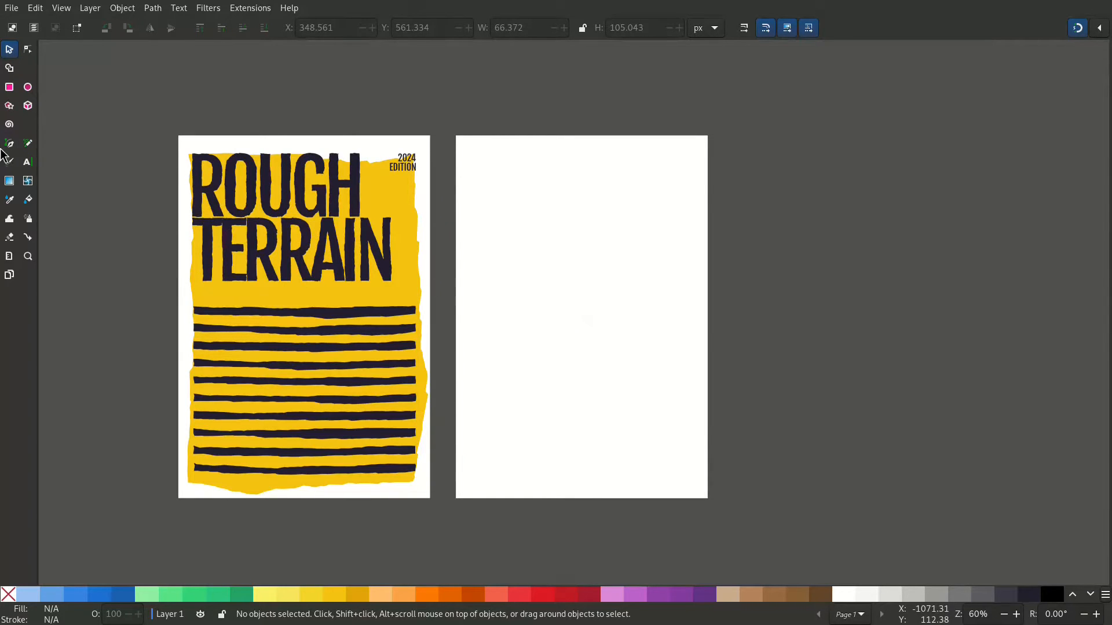
# Step: Add the text "ROUGH" in the upper part of the blank white page
pyautogui.click(27, 163)
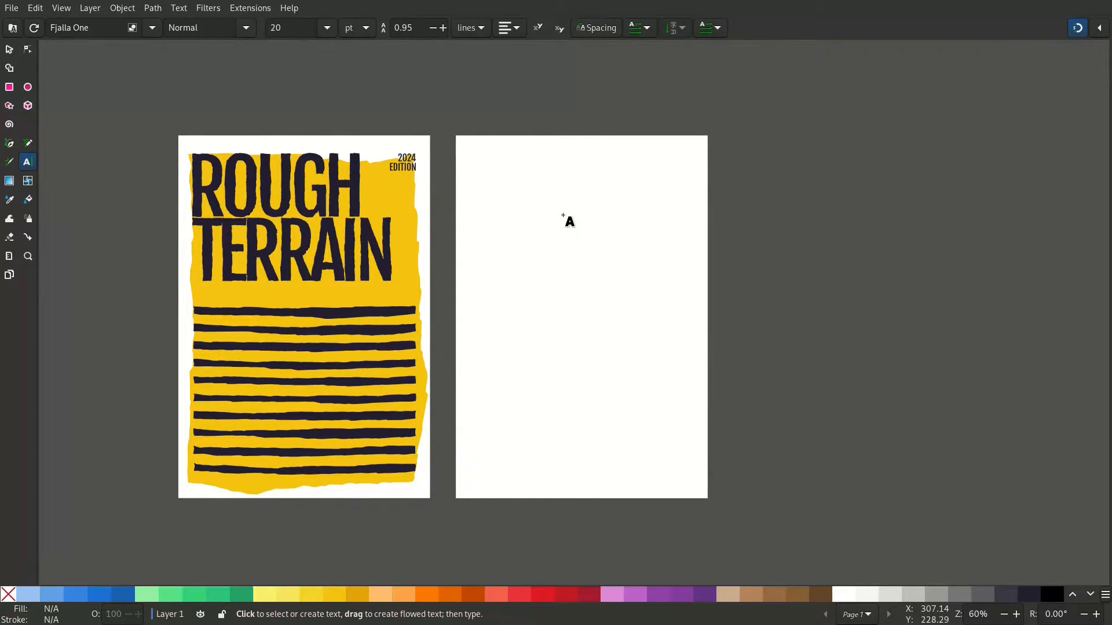
pyautogui.write('R')
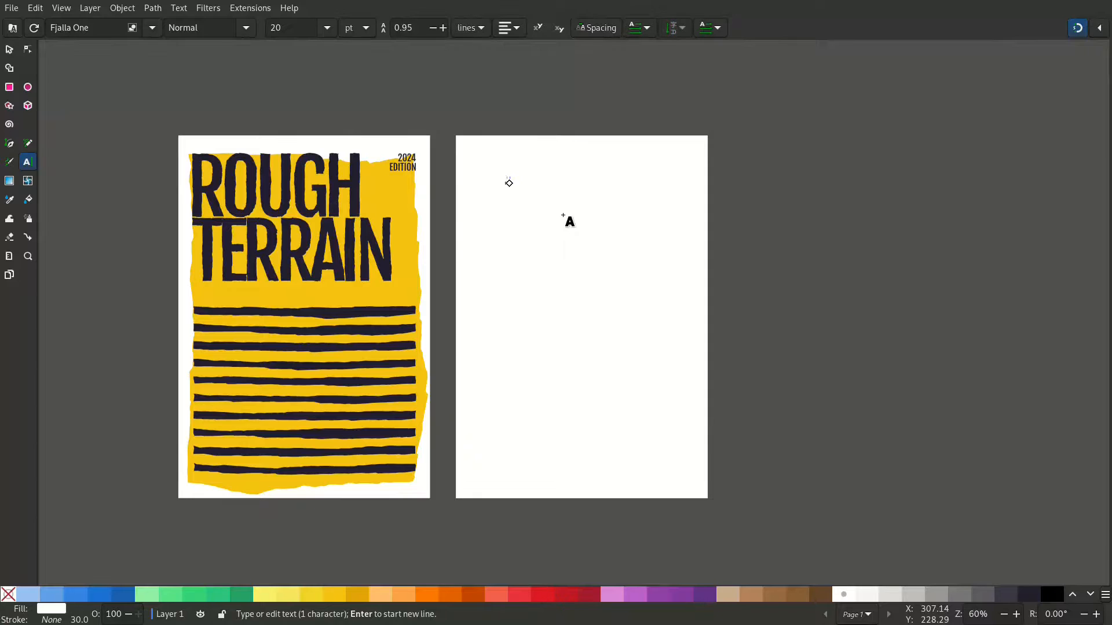
pyautogui.press('Escape')
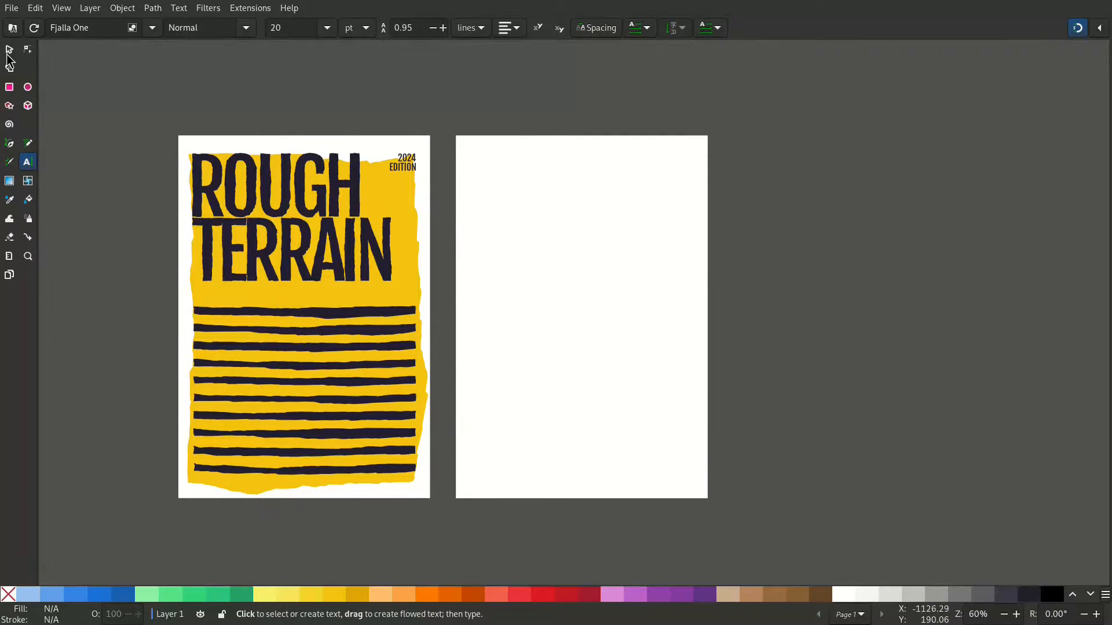
# Step: Fill the new text with black and enlarge it to about 237 × 243 px
pyautogui.press('s')
pyautogui.moveTo(471, 154); pyautogui.dragTo(583, 258)
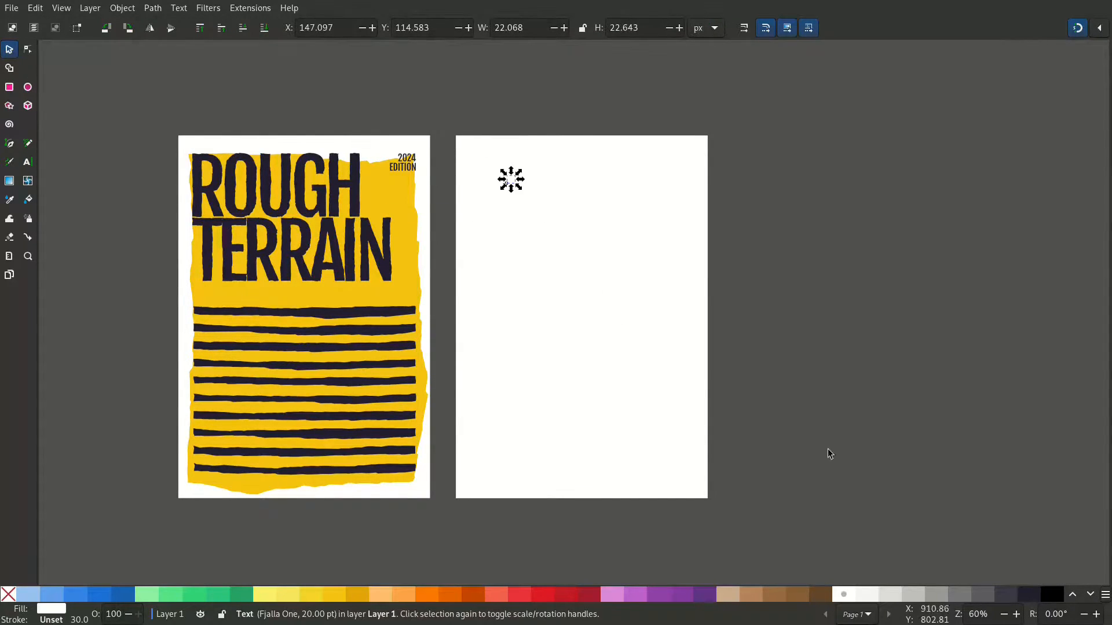
pyautogui.click(1050, 596)
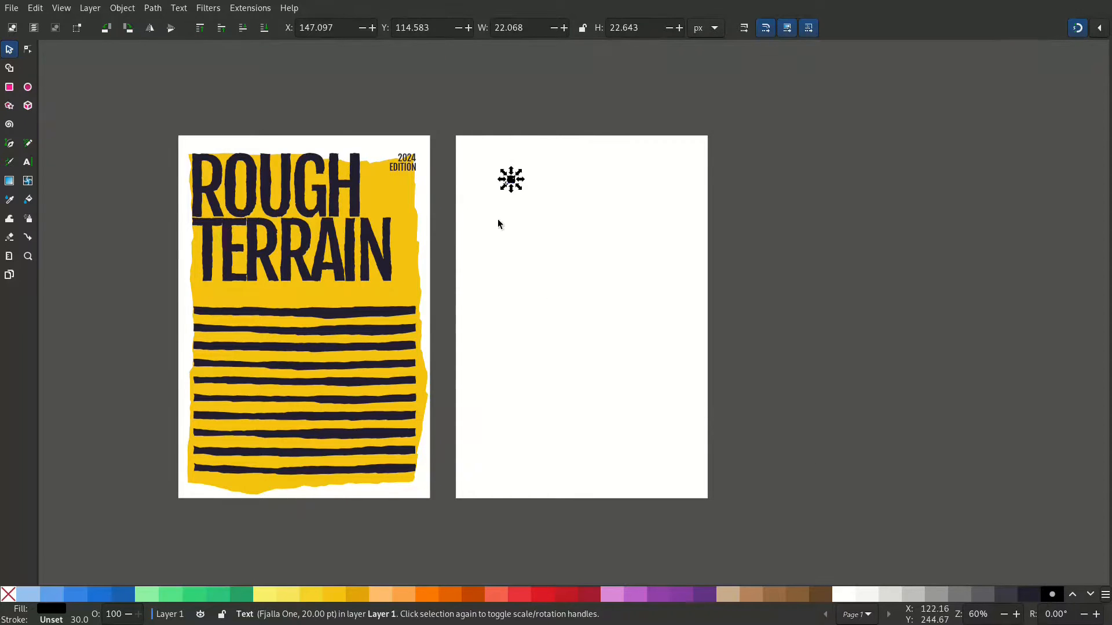
pyautogui.moveTo(519, 188); pyautogui.dragTo(605, 266)
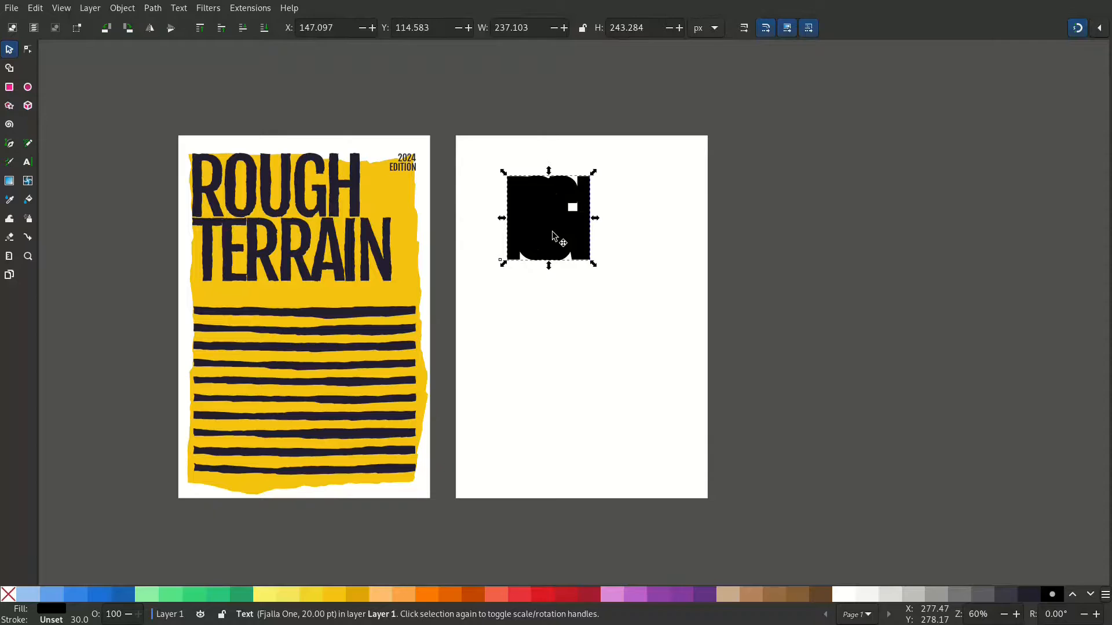
# Step: Reset the letter spacing of the whole ROUGH text to 0
pyautogui.doubleClick(553, 234)
pyautogui.hotkey('ctrl', 'a')
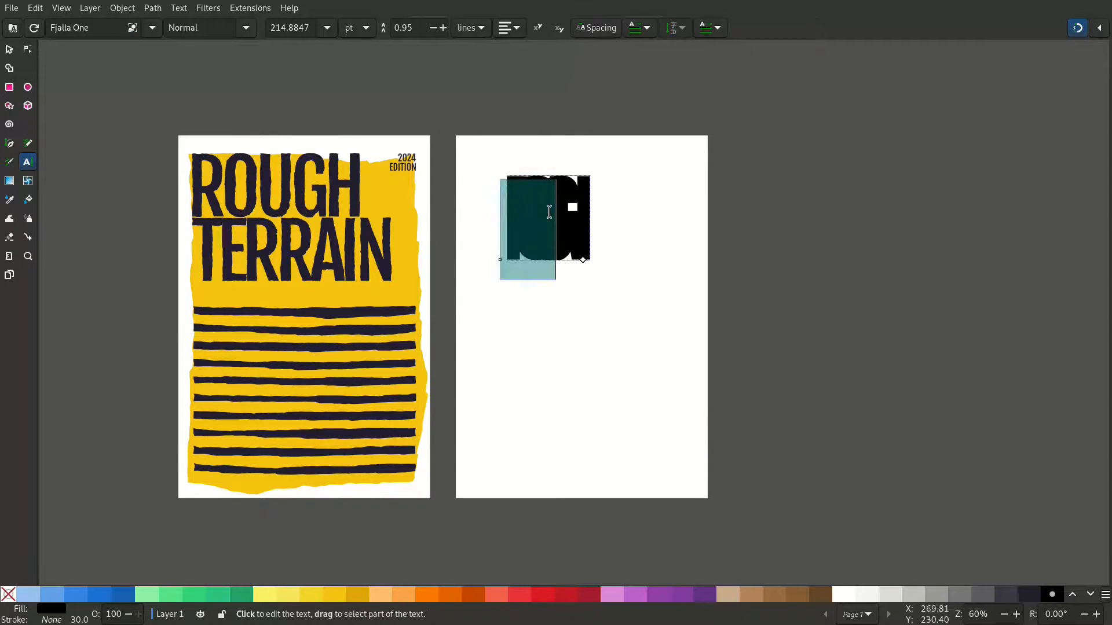
pyautogui.click(597, 28)
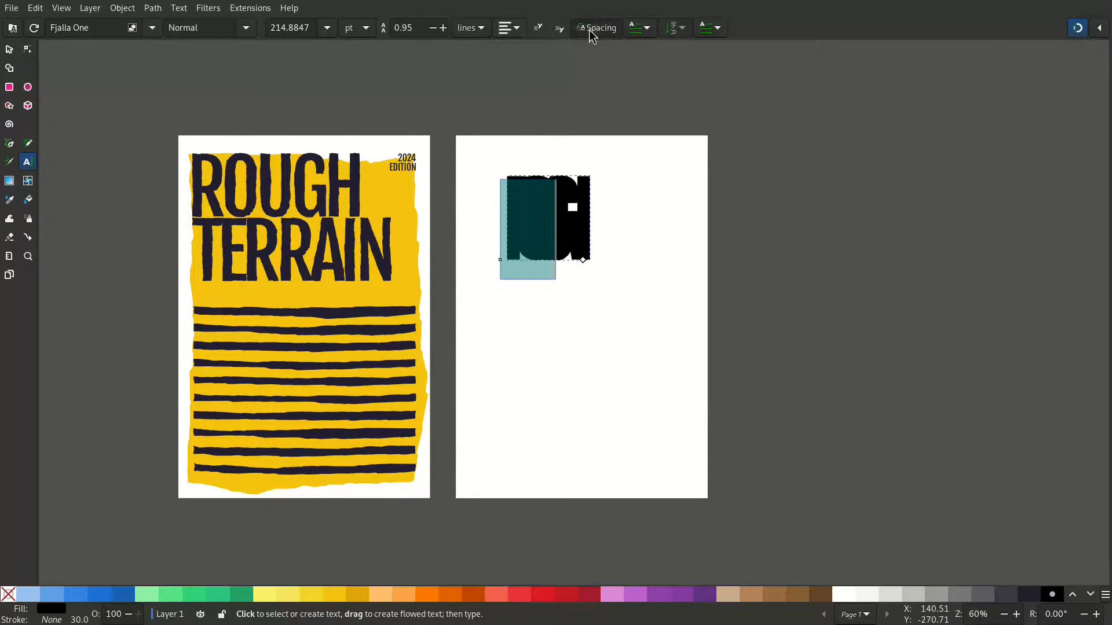
pyautogui.tripleClick(531, 58)
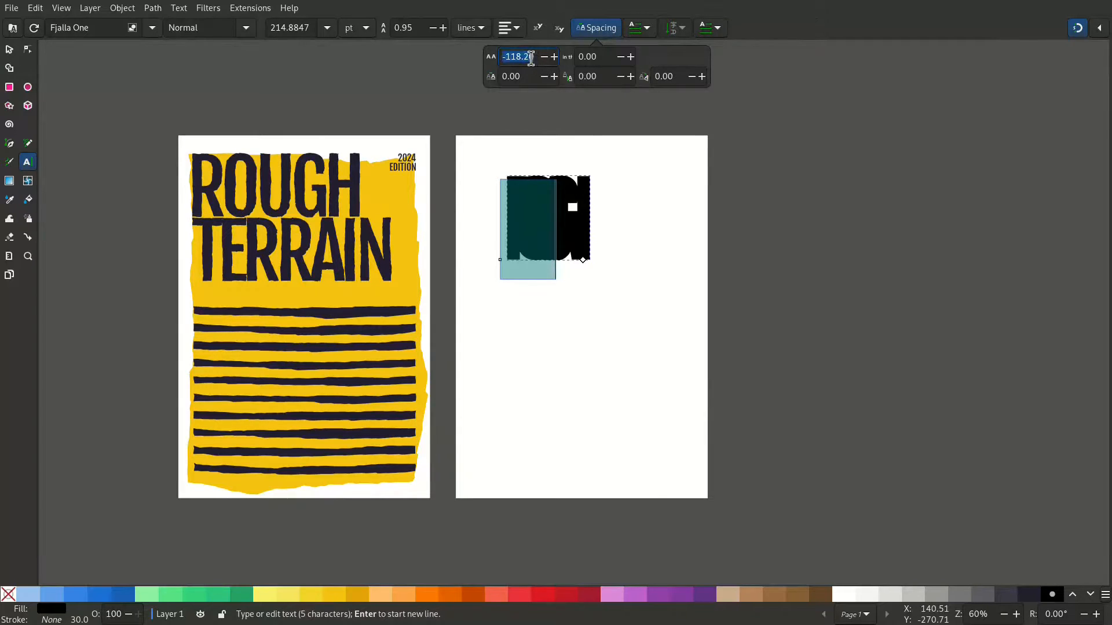
pyautogui.write('0')
pyautogui.press('Tab')
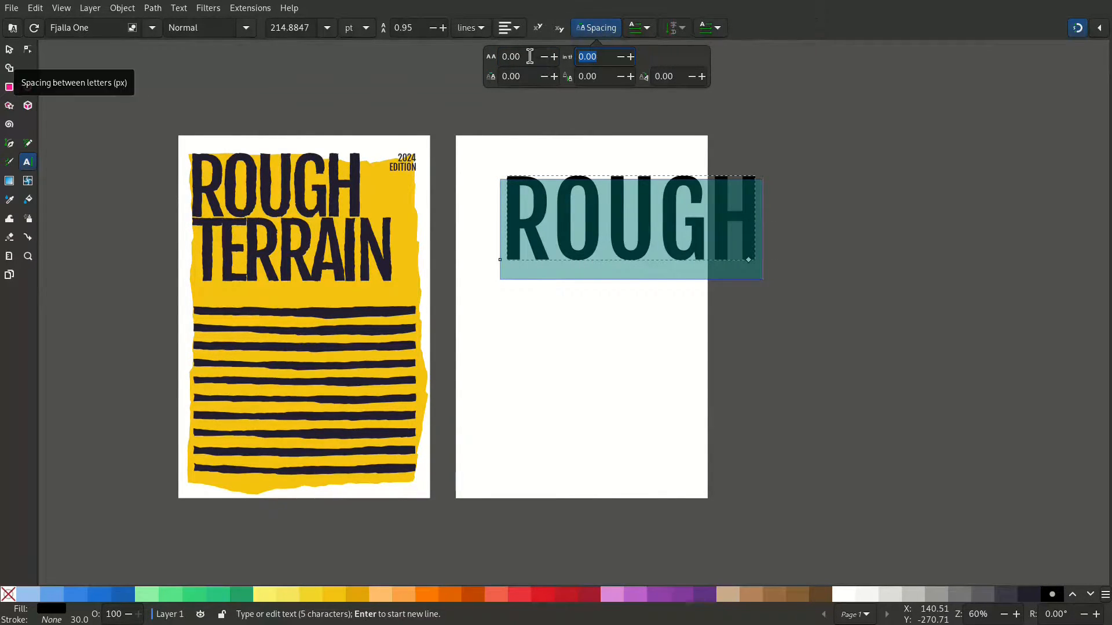
# Step: Tighten the letter spacing of the ROUGH text to -20
pyautogui.tripleClick(529, 58)
pyautogui.write('-1')
pyautogui.press('Return')
pyautogui.scroll(-20, 529, 58)
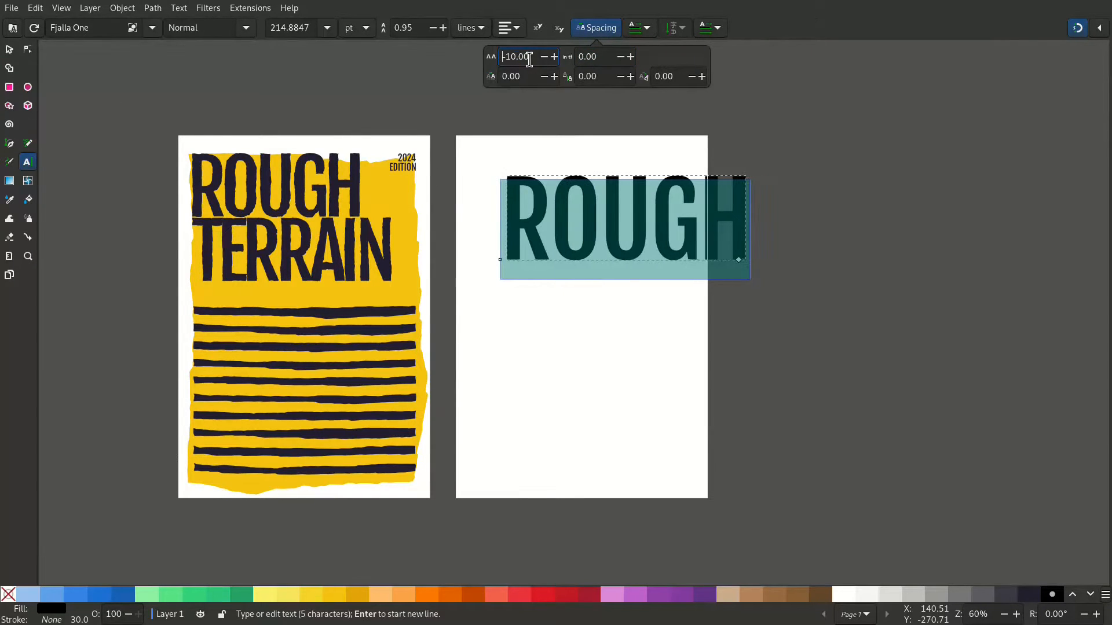
pyautogui.scroll(2, 529, 58)
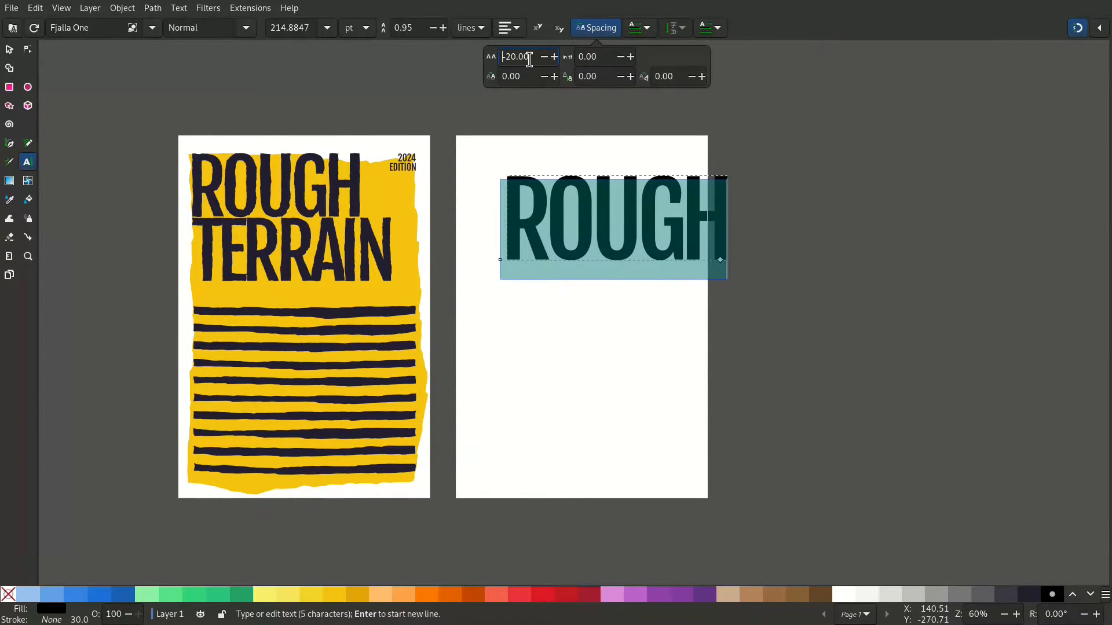
# Step: Move the ROUGH text to the upper-left corner of the white page and scale it down to about 467 × 181 px
pyautogui.click(9, 51)
pyautogui.moveTo(633, 239); pyautogui.dragTo(594, 218)
pyautogui.moveTo(685, 237); pyautogui.dragTo(641, 227)
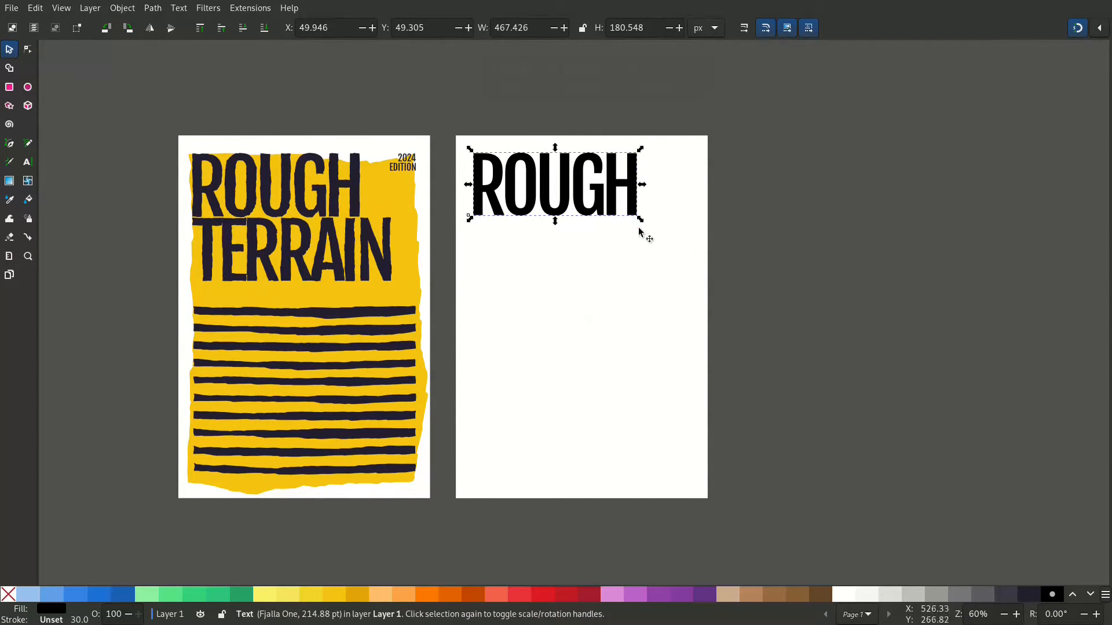
# Step: Duplicate the ROUGH title, place the copy directly below it, and change its text to "TERRAIN"
pyautogui.hotkey('ctrl', 'd')
pyautogui.moveTo(548, 182); pyautogui.dragTo(546, 249)
pyautogui.doubleClick(546, 250)
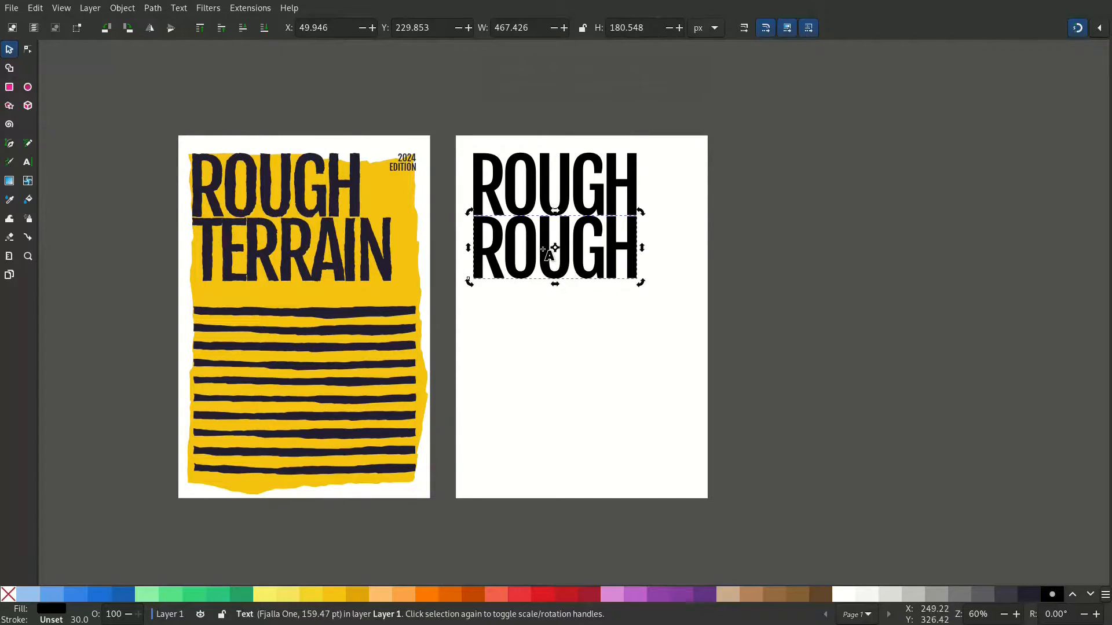
pyautogui.hotkey('ctrl', 'a')
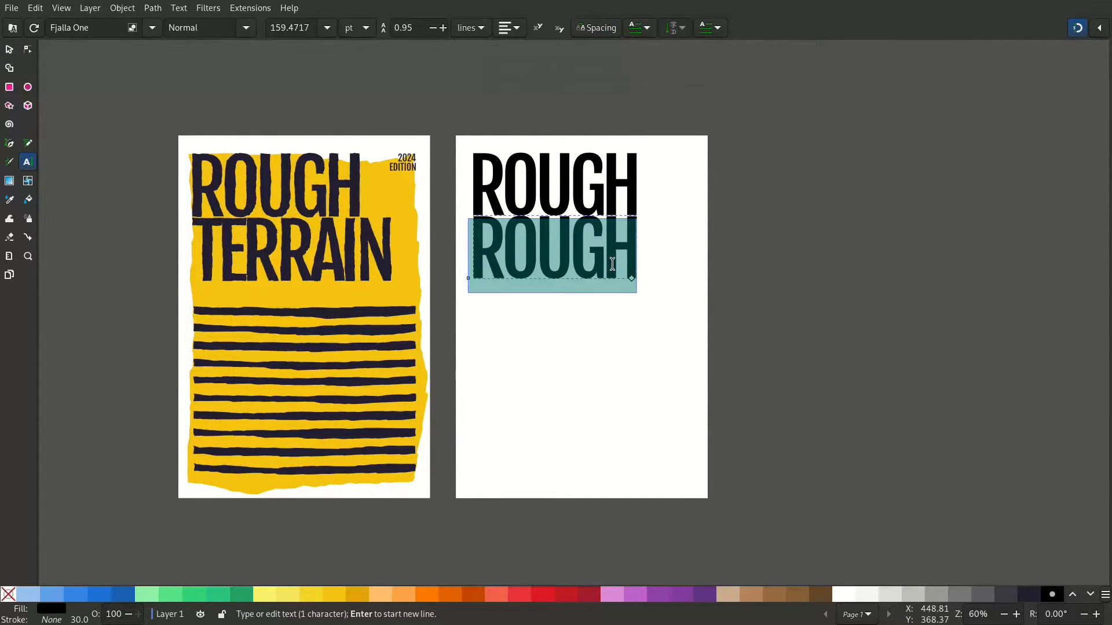
pyautogui.write('TERRAIN')
pyautogui.press('Escape')
pyautogui.press('s')
pyautogui.keyDown('shift'); pyautogui.click(490, 244); pyautogui.keyUp('shift')
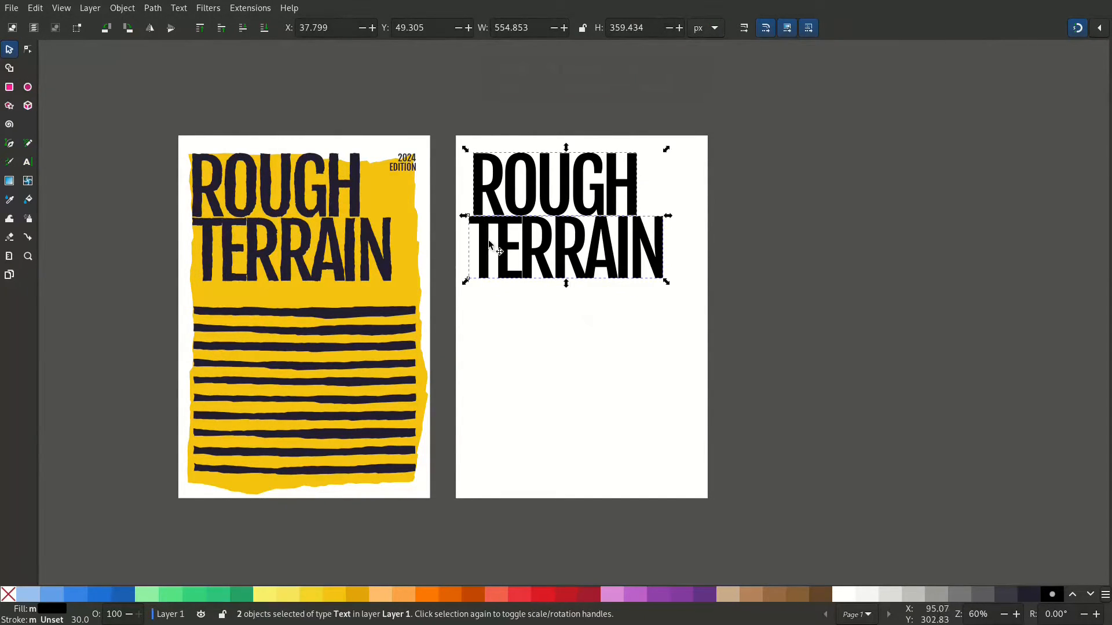
pyautogui.press('Escape')
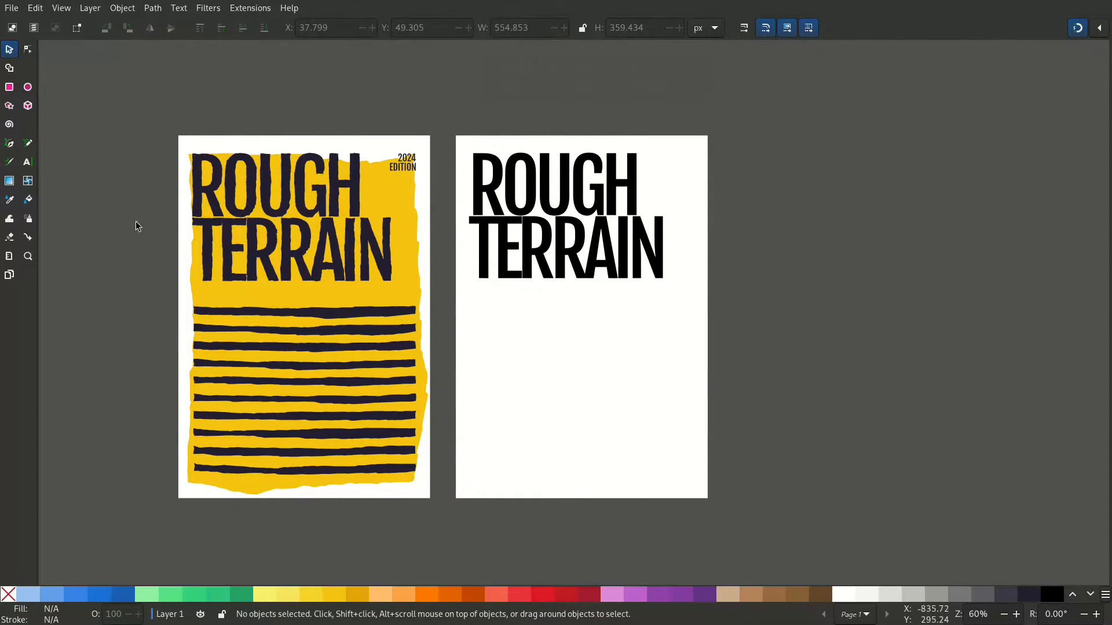
# Step: Draw a thin black bar about 630 × 24 px below the title and duplicate it near the bottom of the page
pyautogui.click(10, 87)
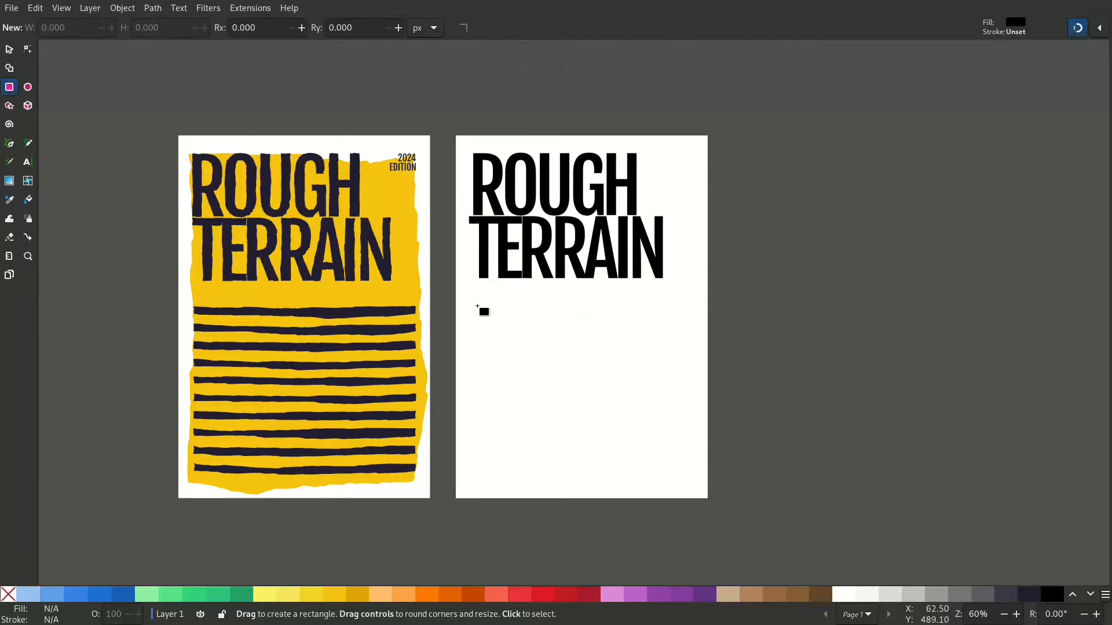
pyautogui.moveTo(469, 308); pyautogui.dragTo(691, 313)
pyautogui.press('s')
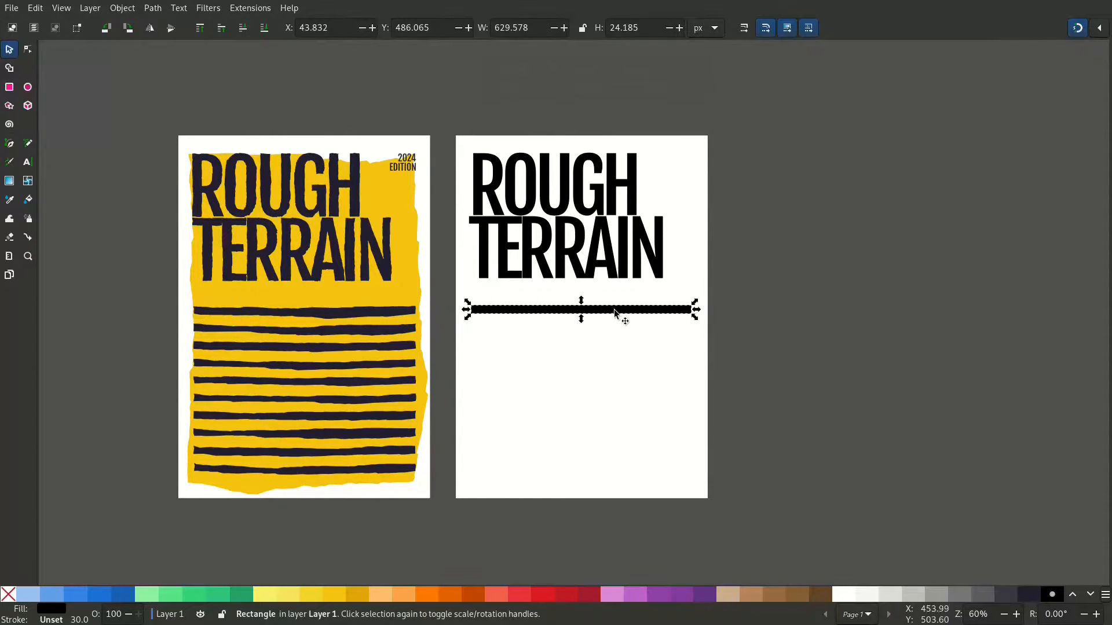
pyautogui.hotkey('ctrl', 'd')
pyautogui.moveTo(619, 314); pyautogui.dragTo(609, 484)
# Step: Convert the upper and lower bars from rectangles to paths
pyautogui.moveTo(429, 531); pyautogui.dragTo(761, 286)
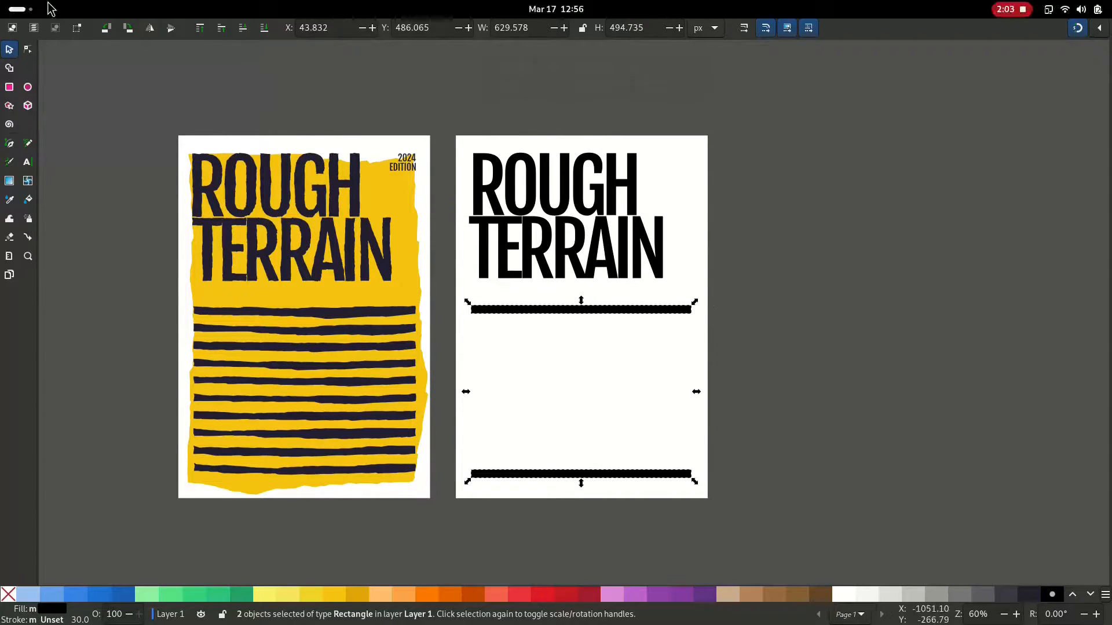
pyautogui.click(154, 8)
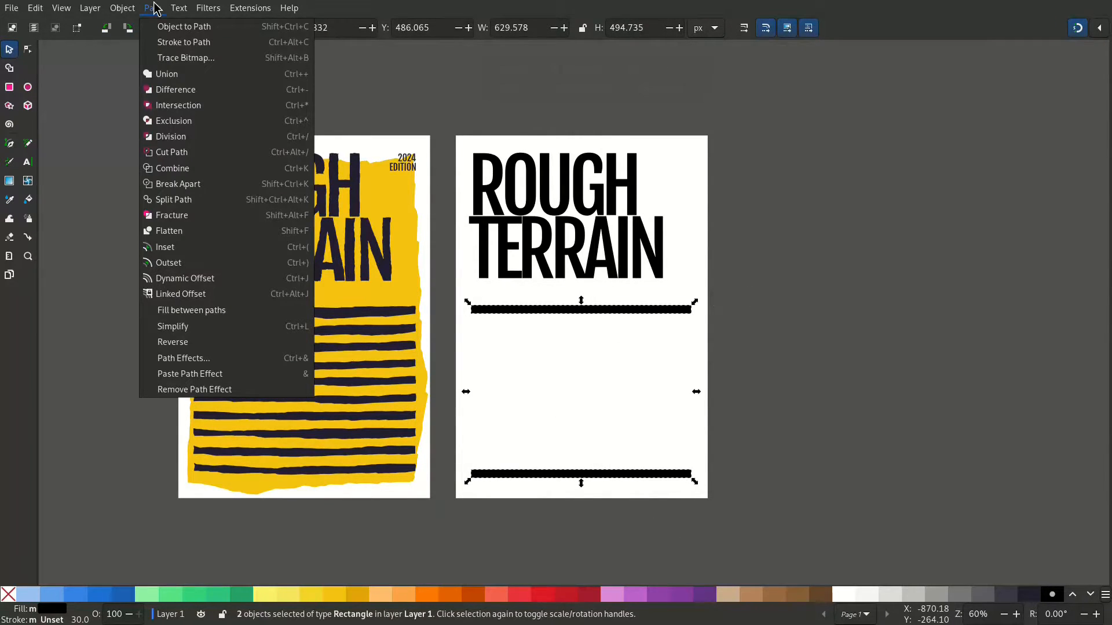
pyautogui.click(169, 31)
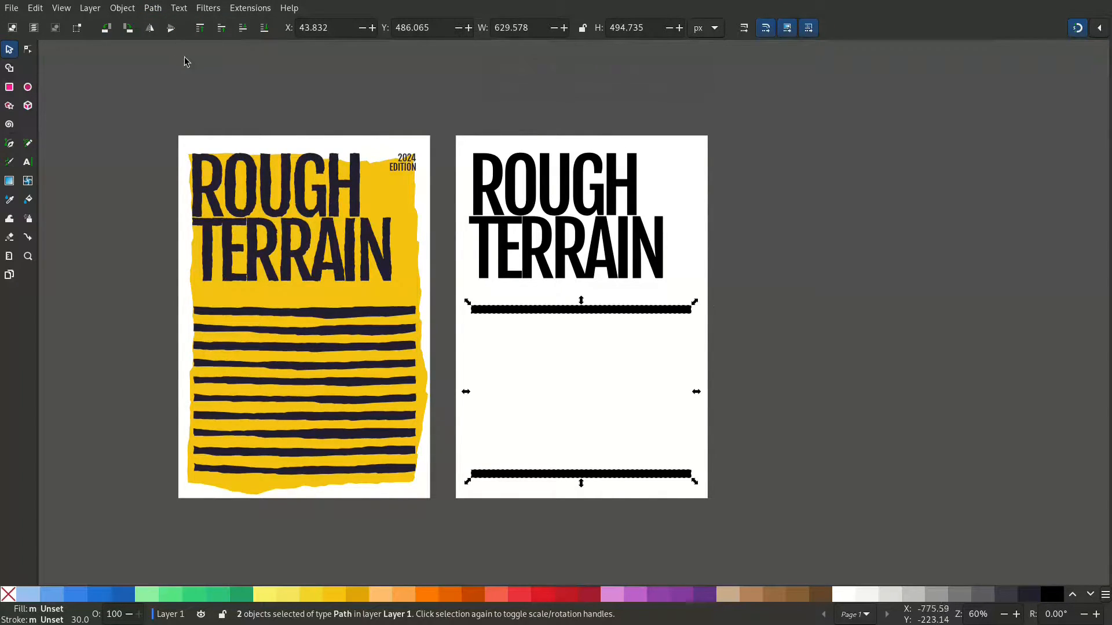
# Step: Interpolate between the two bars with exponent 1.0 and 10 steps, splitting paths into segments of equal lengths
pyautogui.click(251, 10)
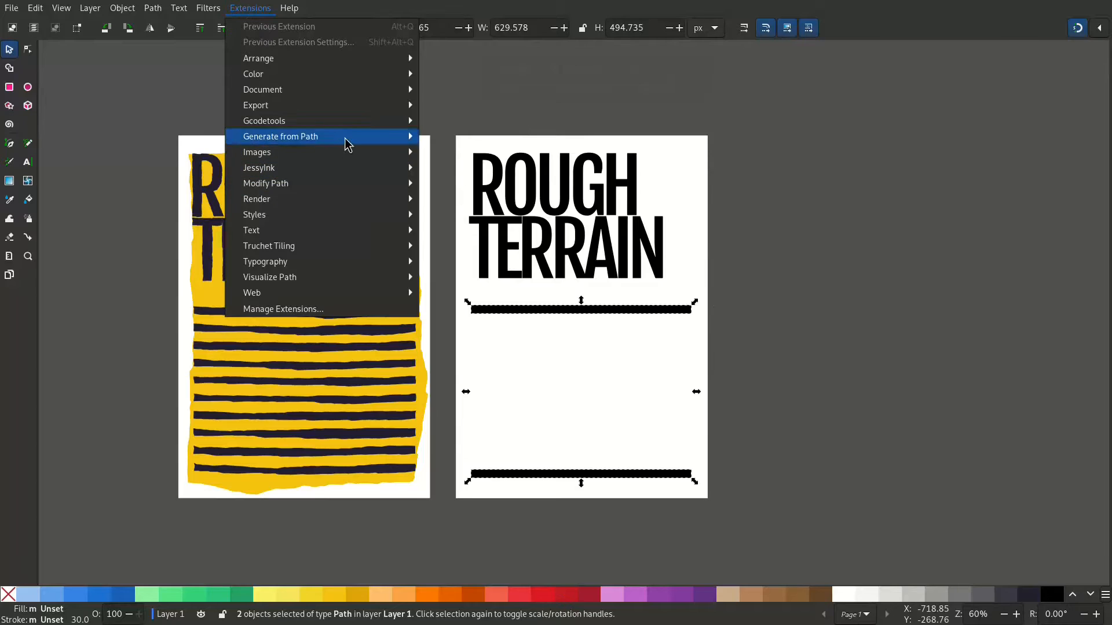
pyautogui.moveTo(346, 139)
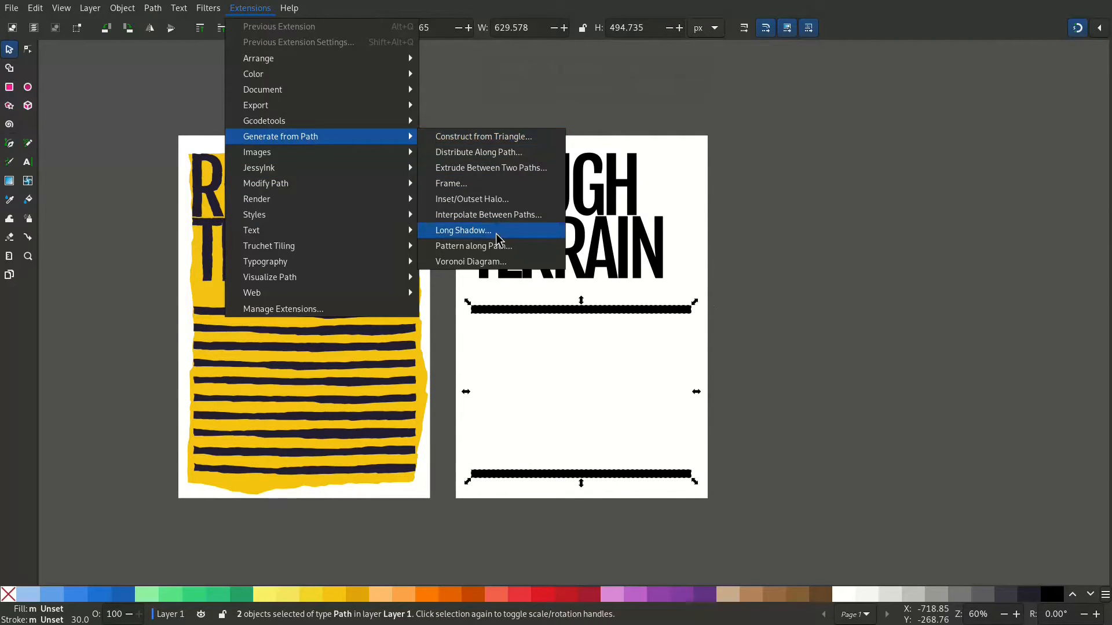
pyautogui.click(479, 215)
pyautogui.moveTo(494, 243); pyautogui.dragTo(829, 259)
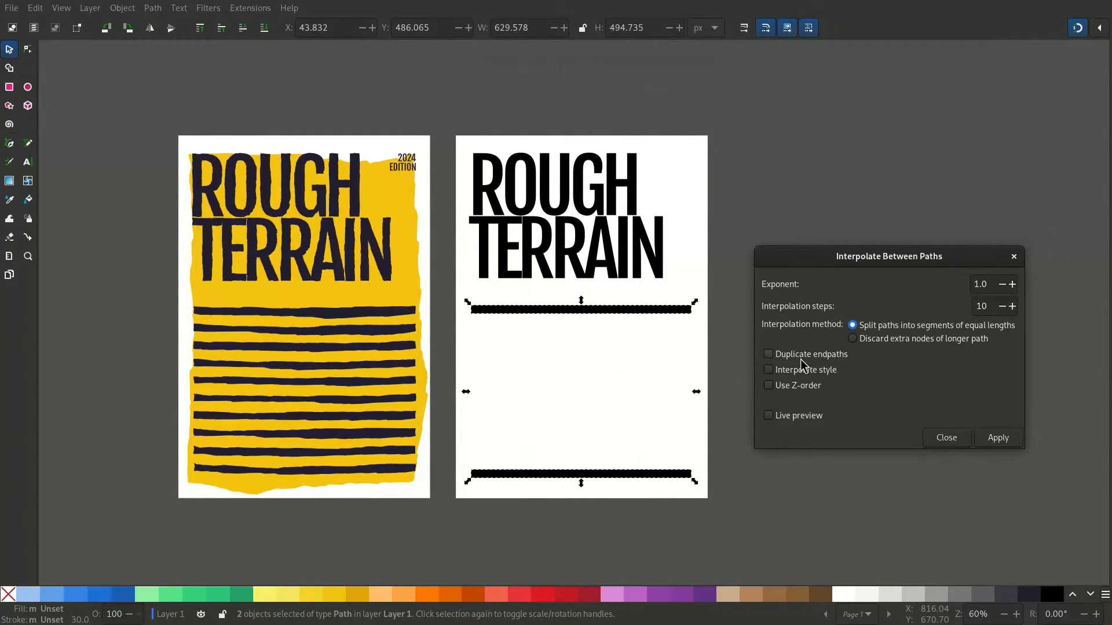
pyautogui.click(779, 417)
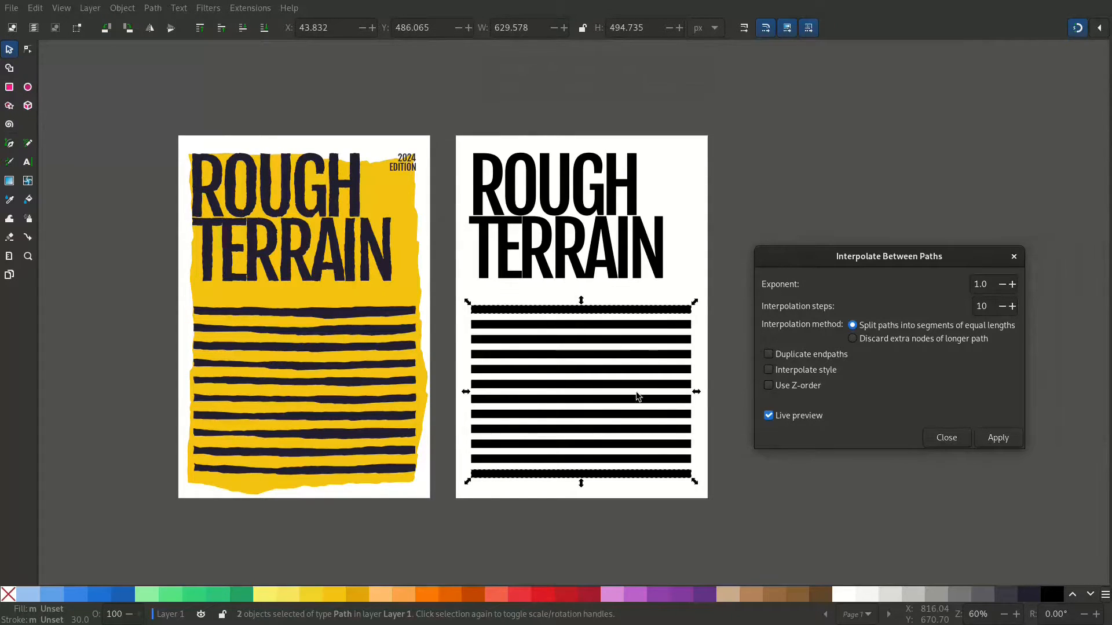
pyautogui.click(996, 438)
pyautogui.click(941, 440)
# Step: Ungroup the interpolated bars and unite them with the two original bars into a single path
pyautogui.moveTo(578, 376); pyautogui.dragTo(774, 397)
pyautogui.hotkey('ctrl', 'z')
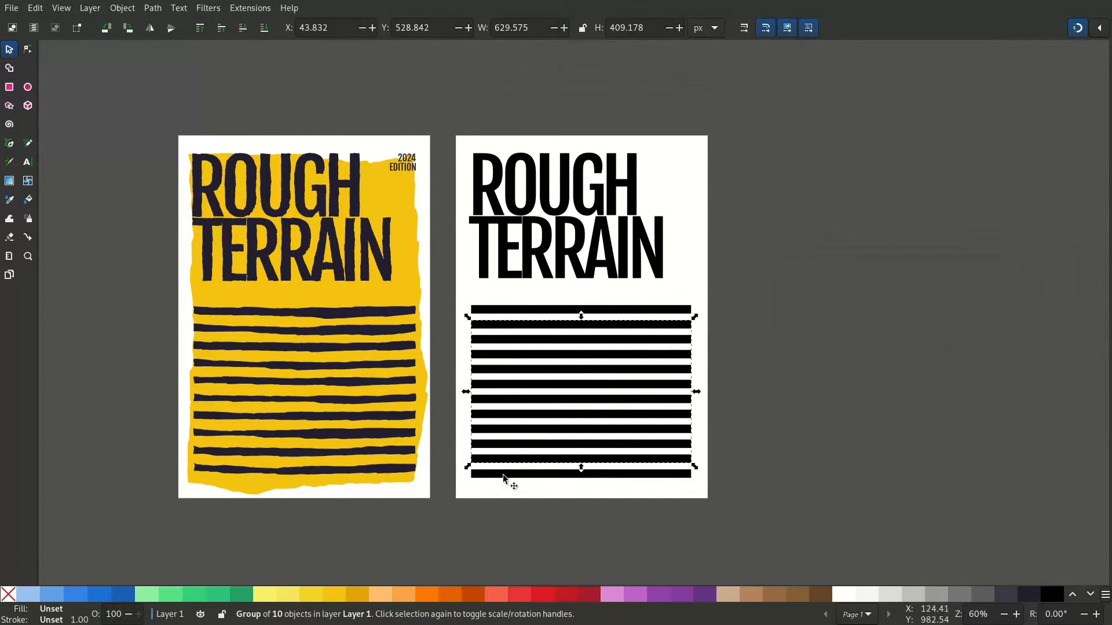
pyautogui.rightClick(534, 387)
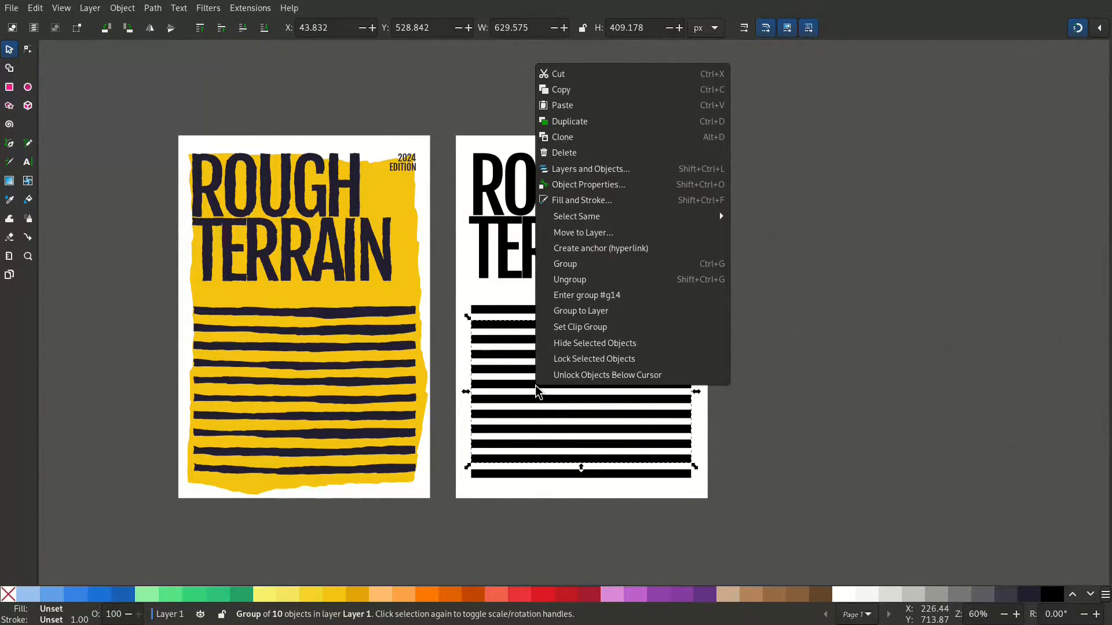
pyautogui.click(595, 280)
pyautogui.moveTo(458, 515); pyautogui.dragTo(817, 270)
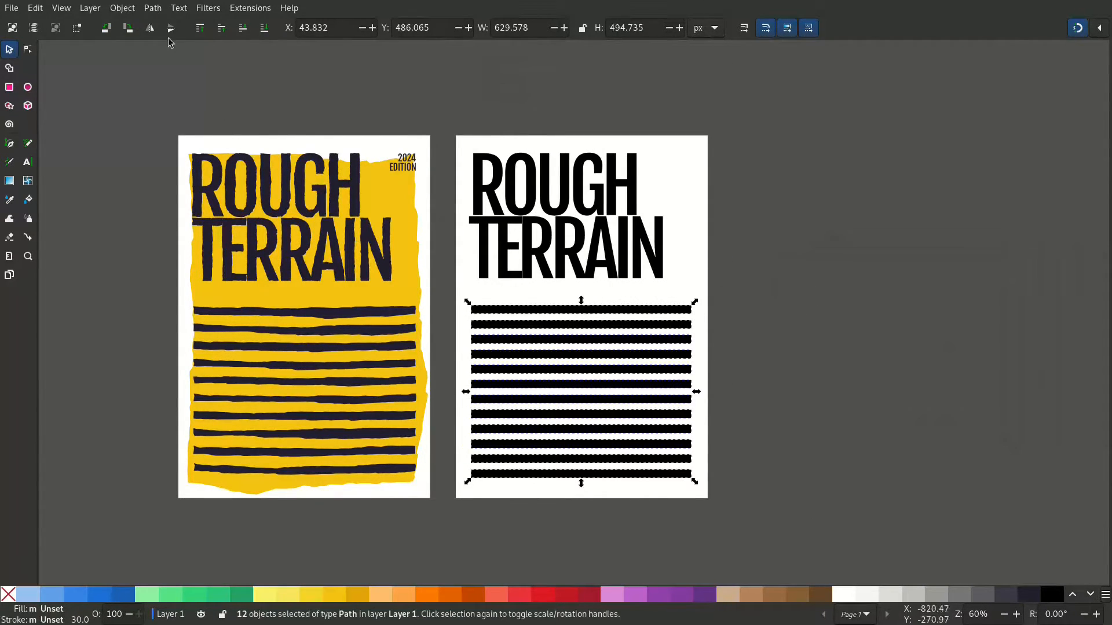
pyautogui.click(154, 8)
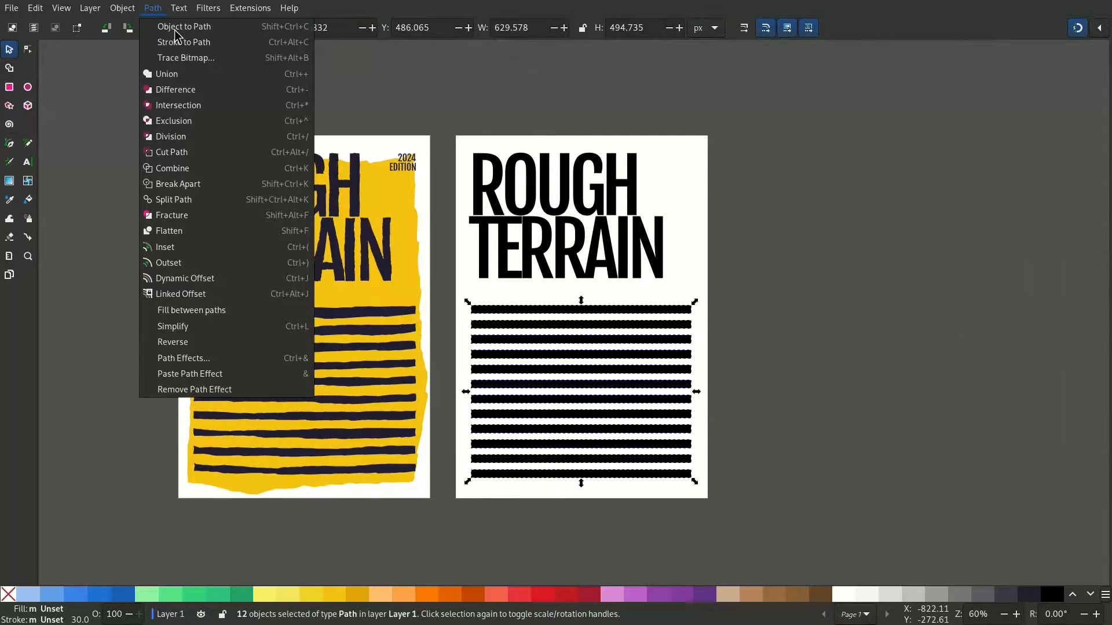
pyautogui.click(169, 75)
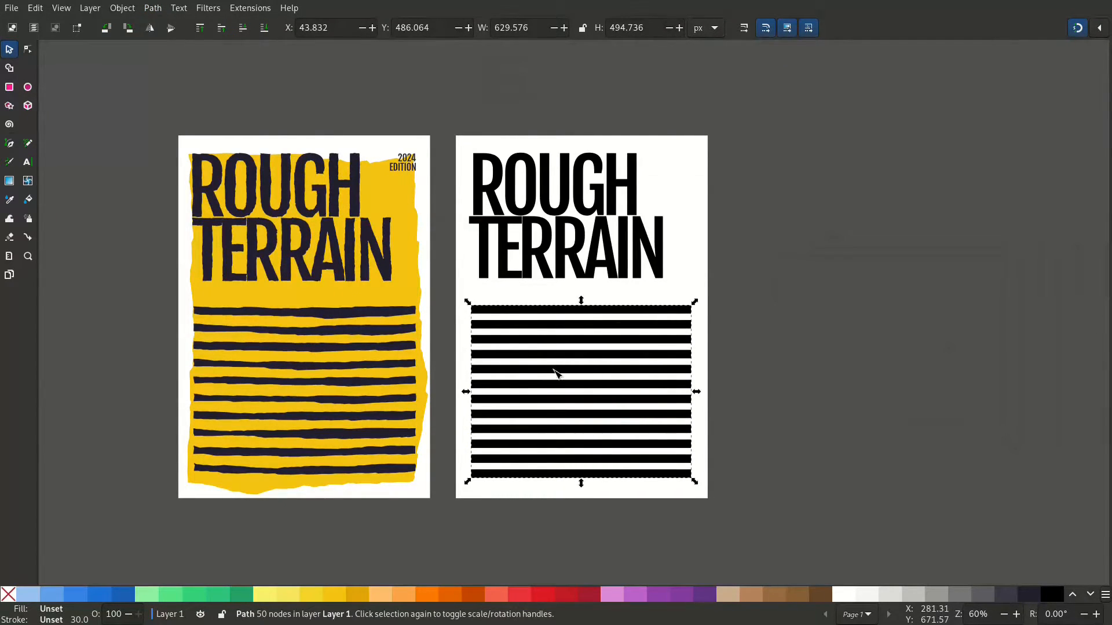
# Step: Draw a yellow rectangle about 625 × 929 px covering the title and the stripes of the new poster
pyautogui.press('n')
pyautogui.click(864, 346)
pyautogui.press('s')
pyautogui.moveTo(807, 324); pyautogui.dragTo(724, 336)
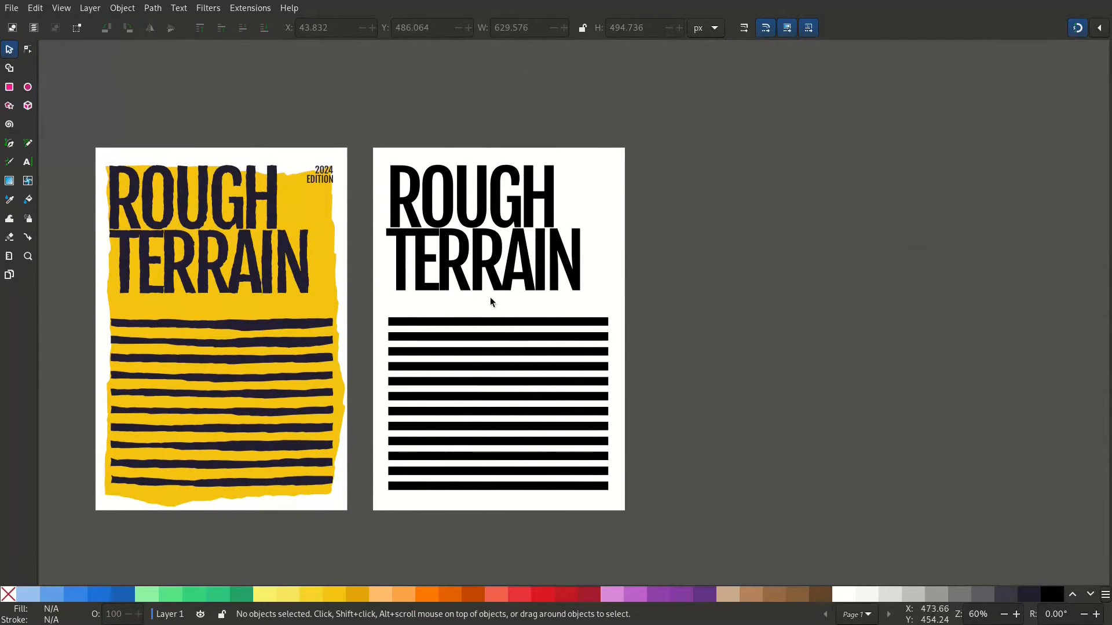
pyautogui.click(9, 87)
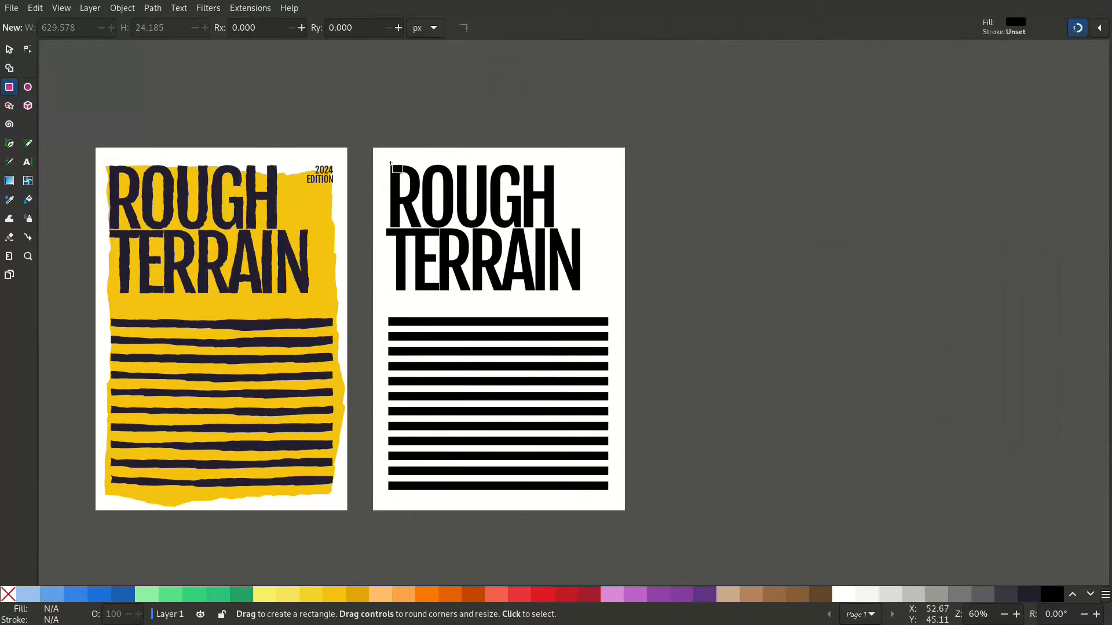
pyautogui.moveTo(390, 168)
pyautogui.mouseDown()
pyautogui.moveTo(498, 393)
pyautogui.moveTo(608, 491)
pyautogui.mouseUp()
pyautogui.click(334, 595)
pyautogui.press('s')
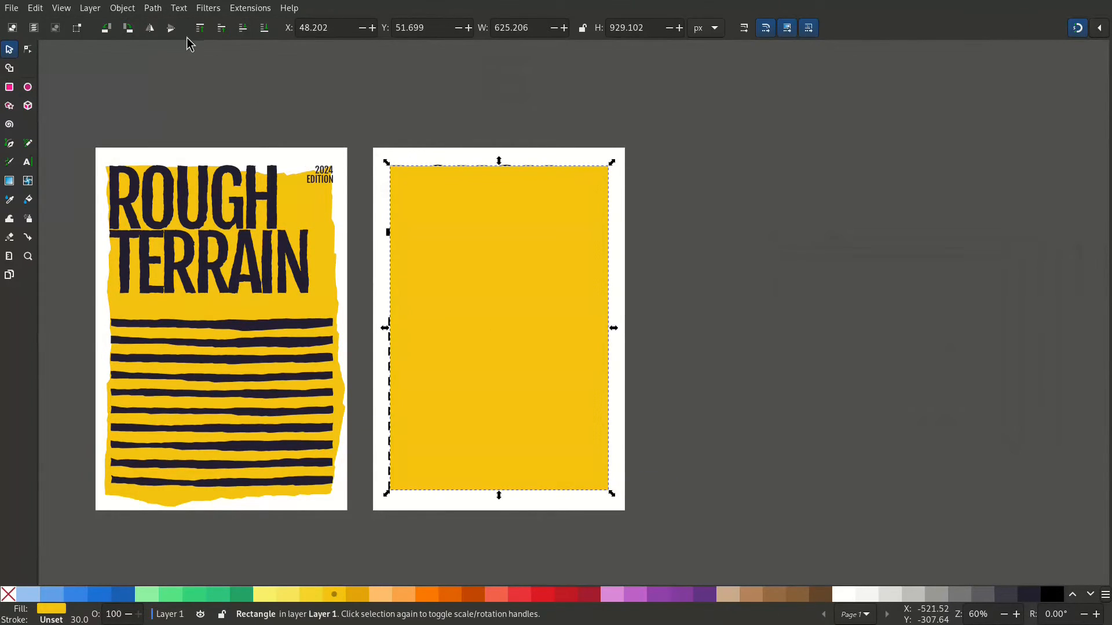
# Step: Restack the yellow rectangle behind the title and stripes but directly above the white page background
pyautogui.click(264, 29)
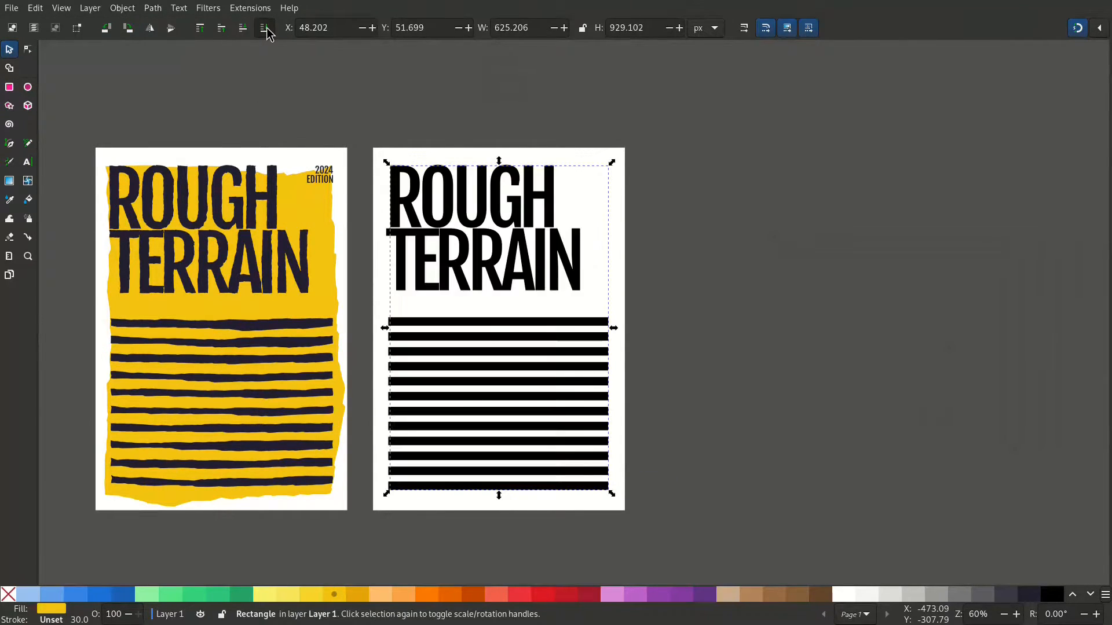
pyautogui.click(222, 29)
pyautogui.click(669, 255)
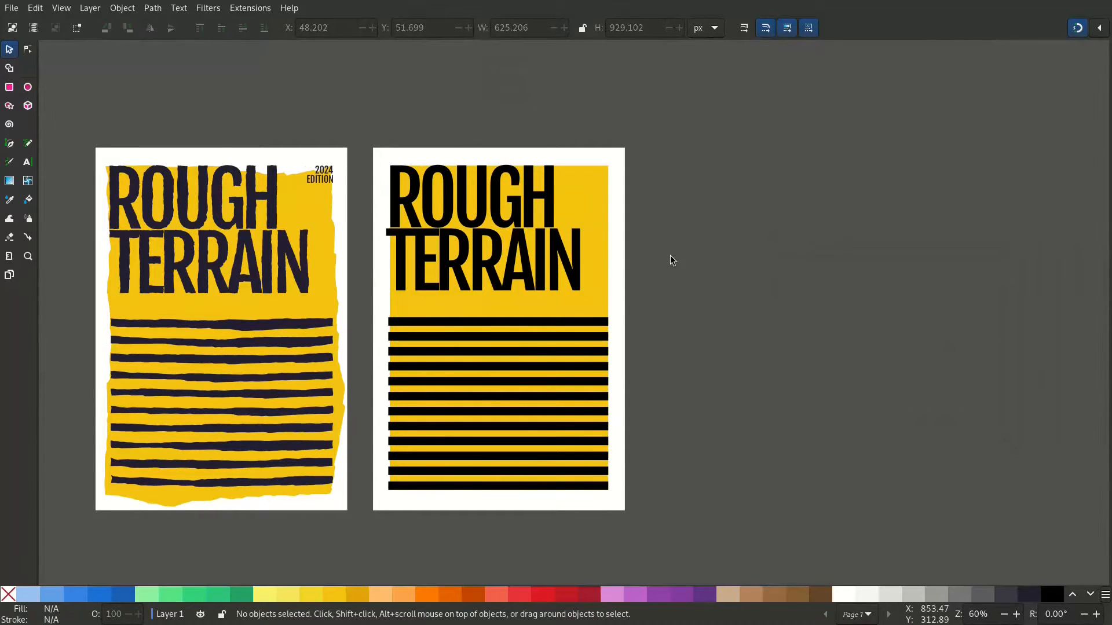
# Step: Convert both title lines, ROUGH and TERRAIN, from text to paths and merge them into a single path
pyautogui.moveTo(466, 283); pyautogui.dragTo(489, 284)
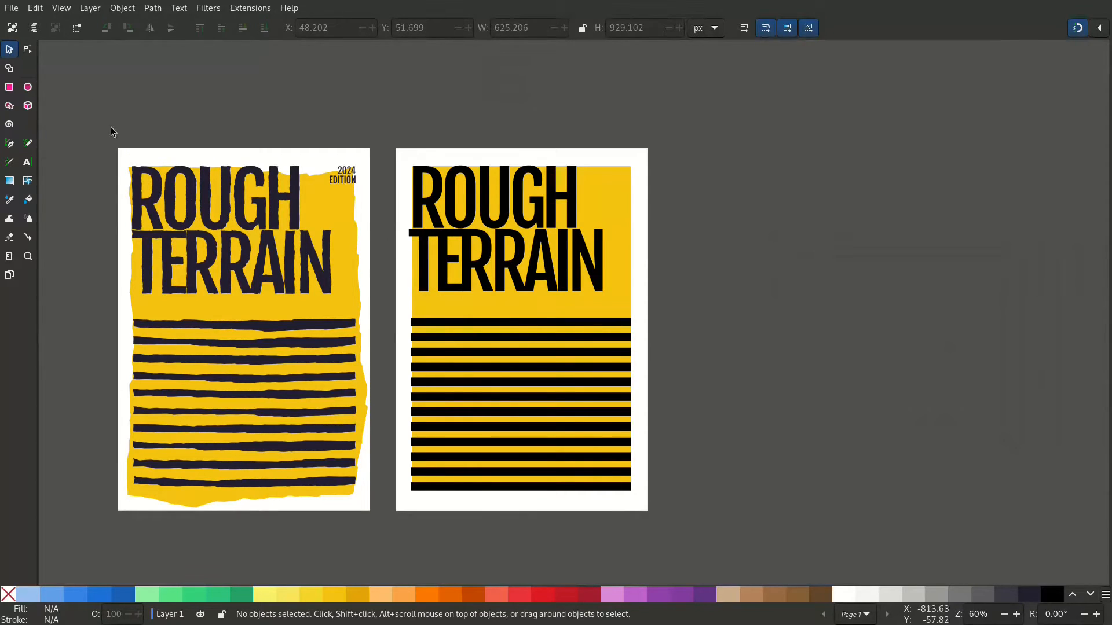
pyautogui.click(508, 269)
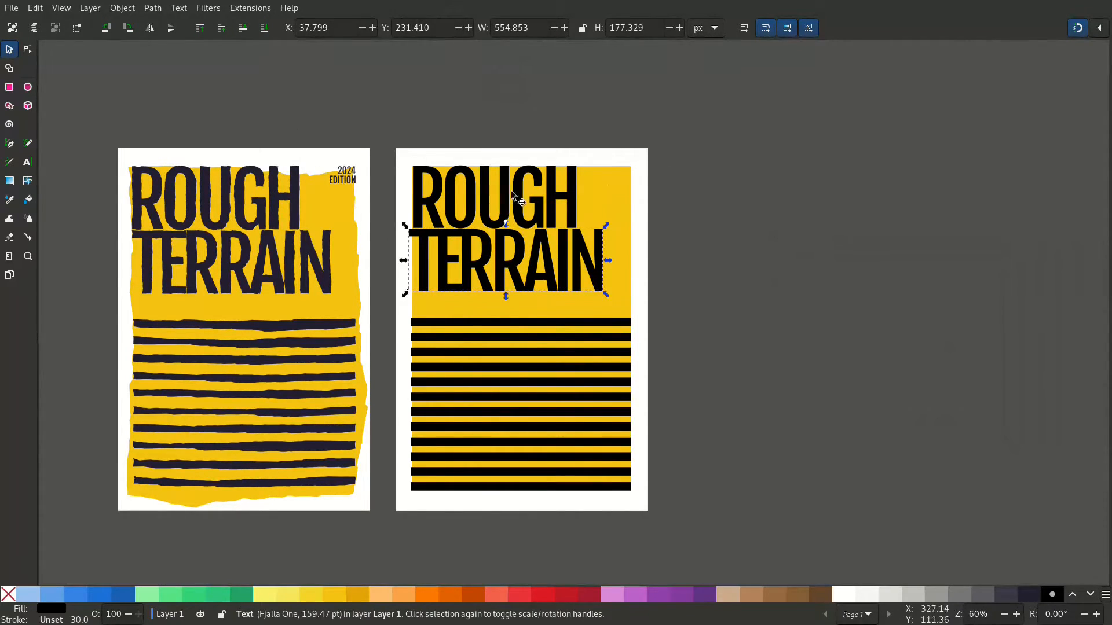
pyautogui.keyDown('shift'); pyautogui.click(509, 208); pyautogui.keyUp('shift')
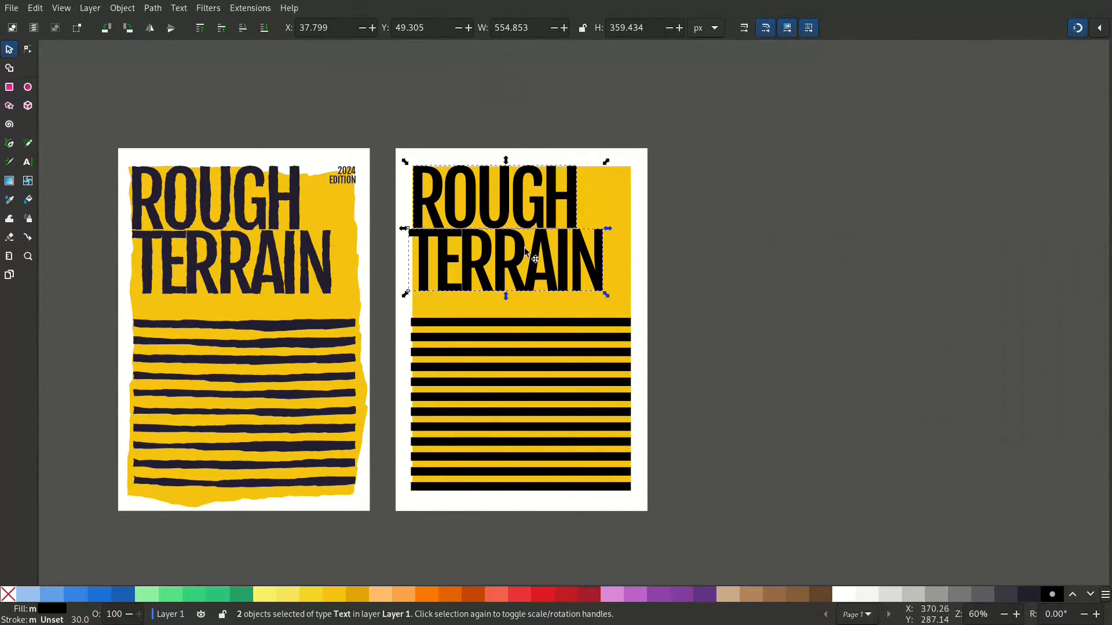
pyautogui.click(154, 8)
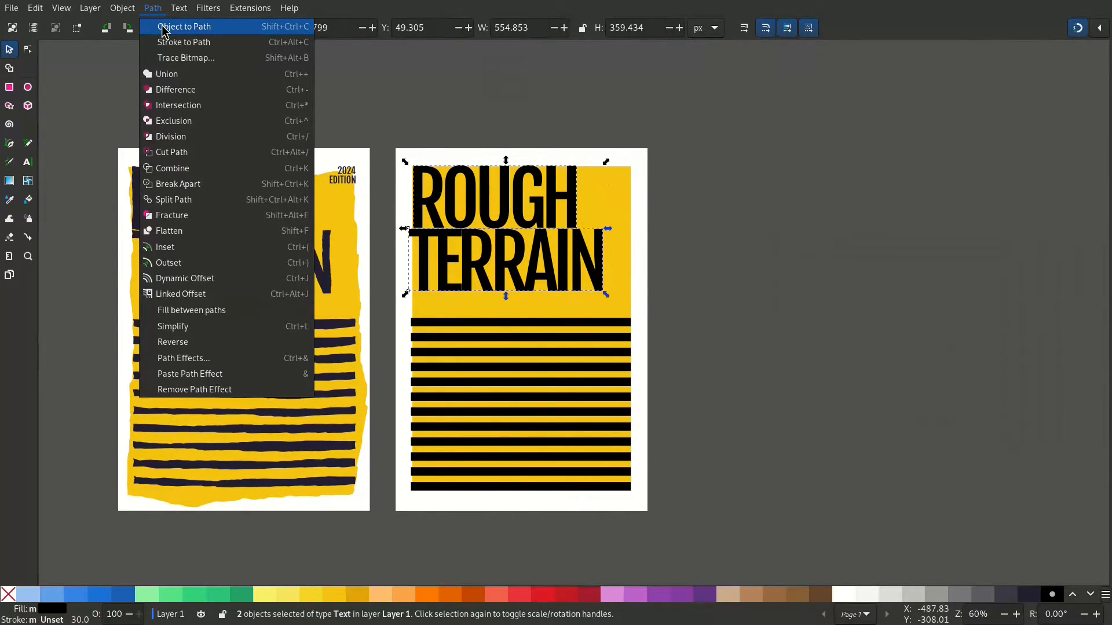
pyautogui.click(163, 26)
pyautogui.click(154, 8)
pyautogui.click(161, 48)
pyautogui.click(710, 314)
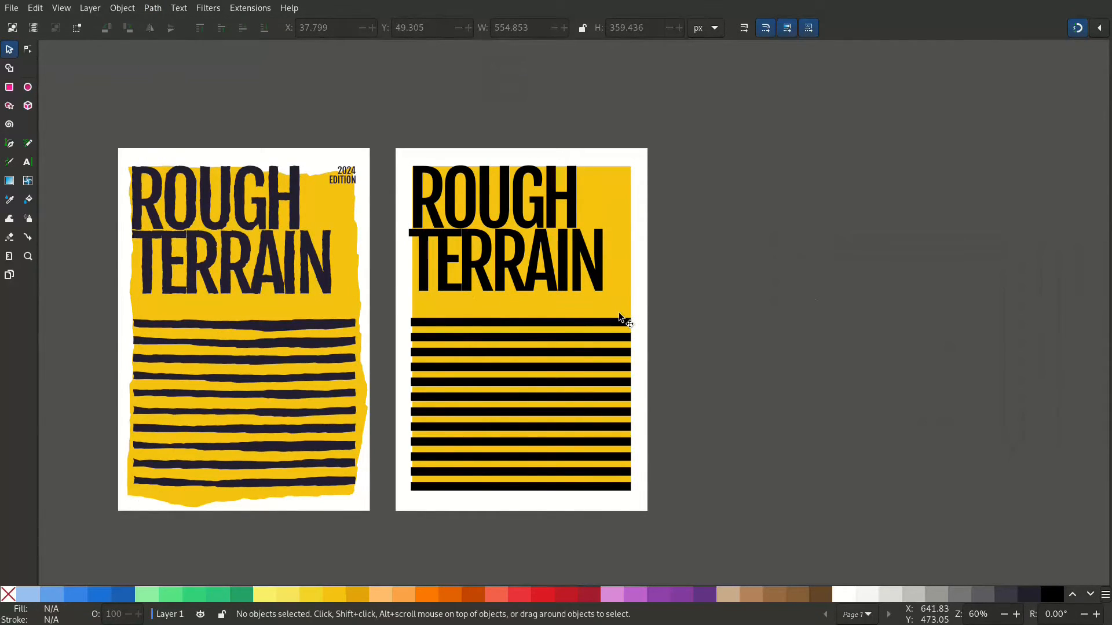
# Step: Apply the Roughen live path effect to the merged ROUGH TERRAIN title
pyautogui.click(452, 340)
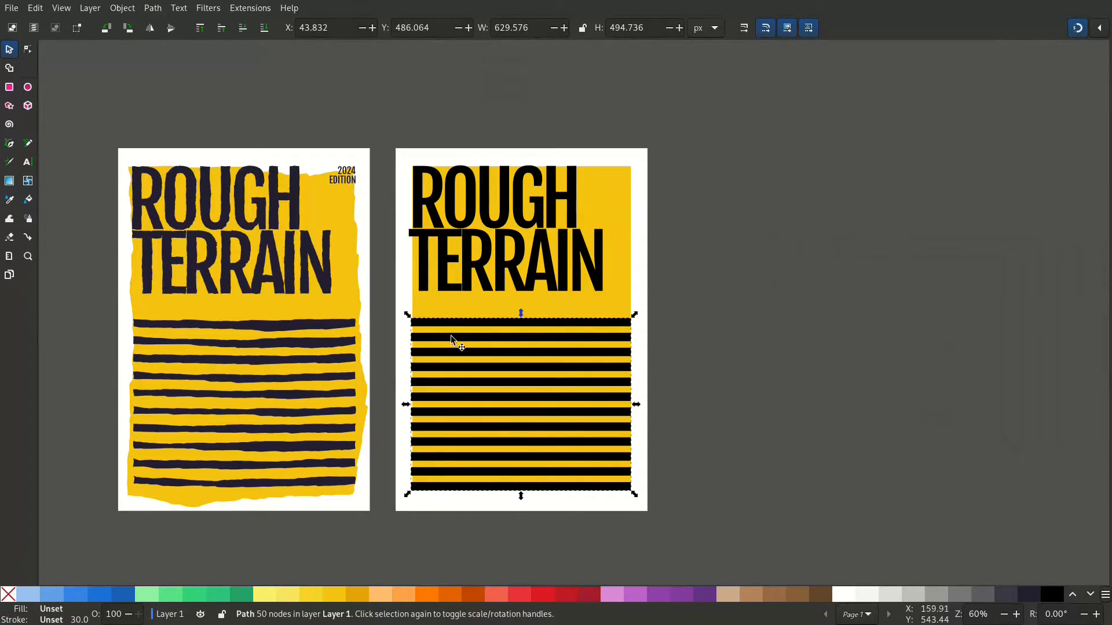
pyautogui.keyDown('shift'); pyautogui.click(478, 269); pyautogui.keyUp('shift')
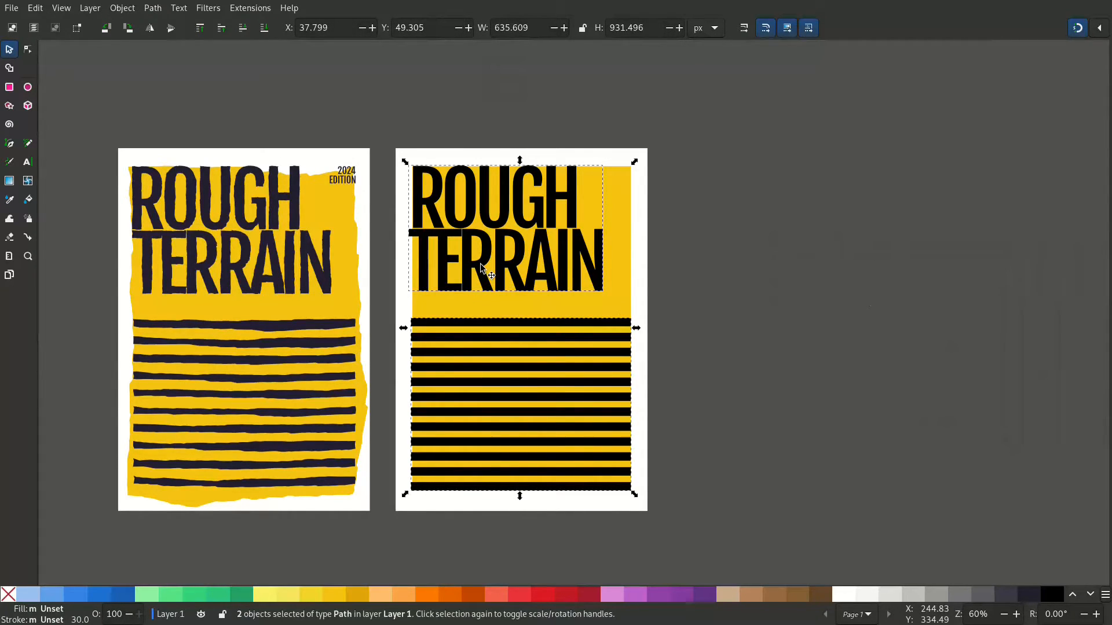
pyautogui.click(153, 7)
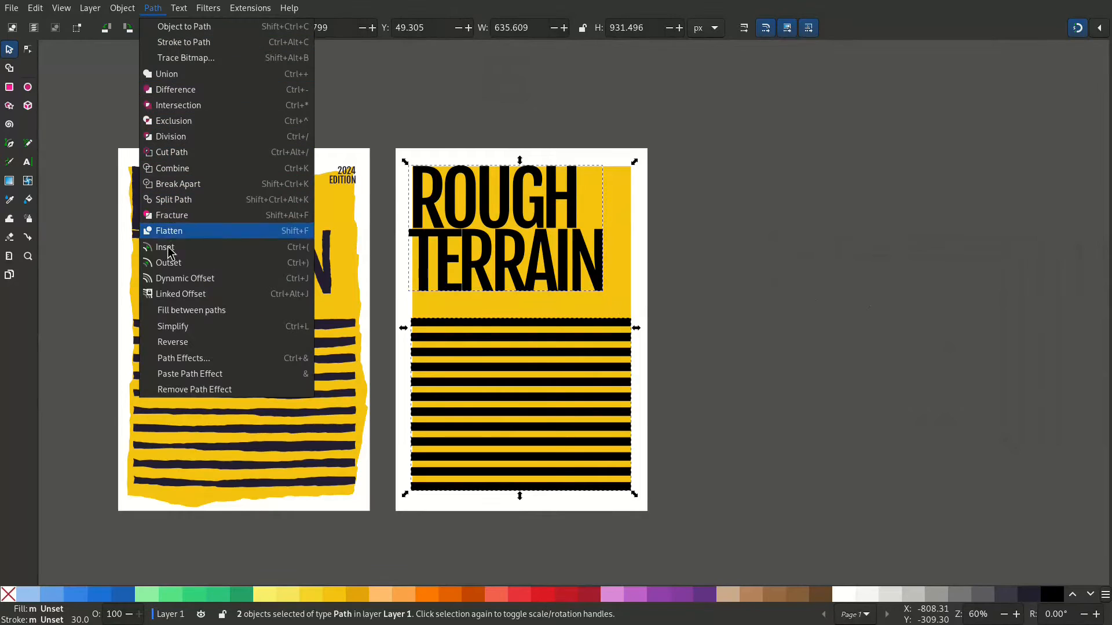
pyautogui.click(184, 358)
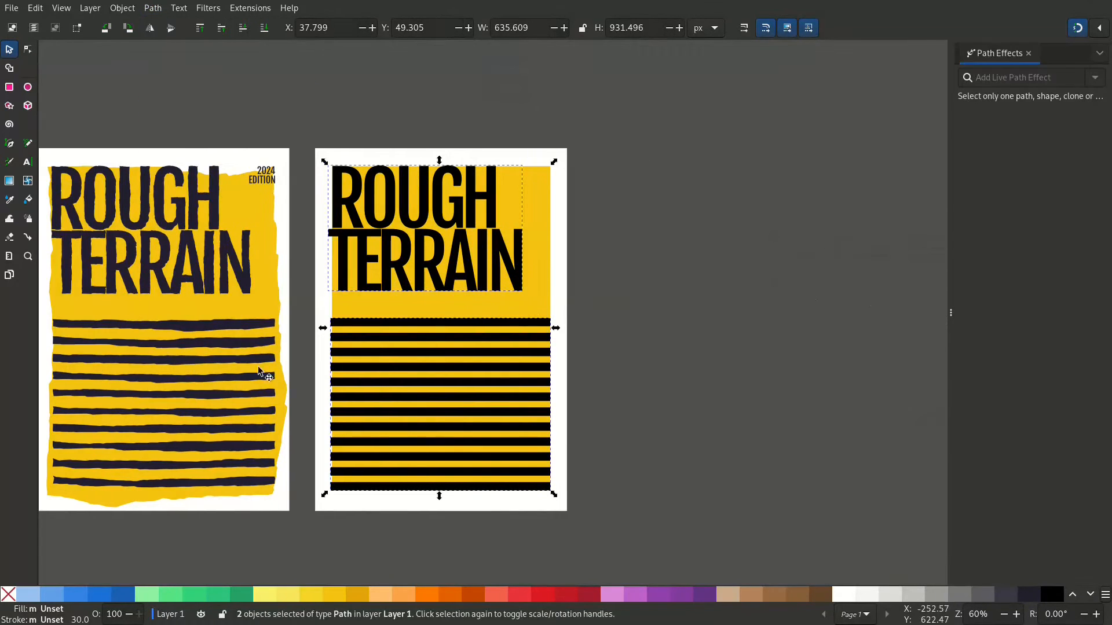
pyautogui.moveTo(950, 313); pyautogui.dragTo(843, 306)
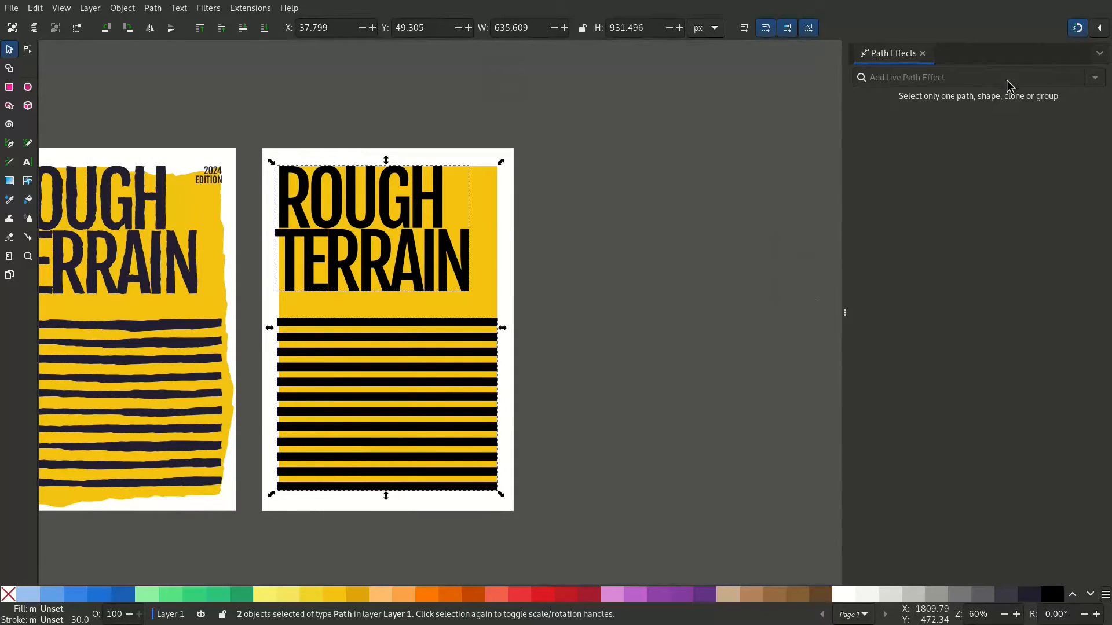
pyautogui.press('Escape')
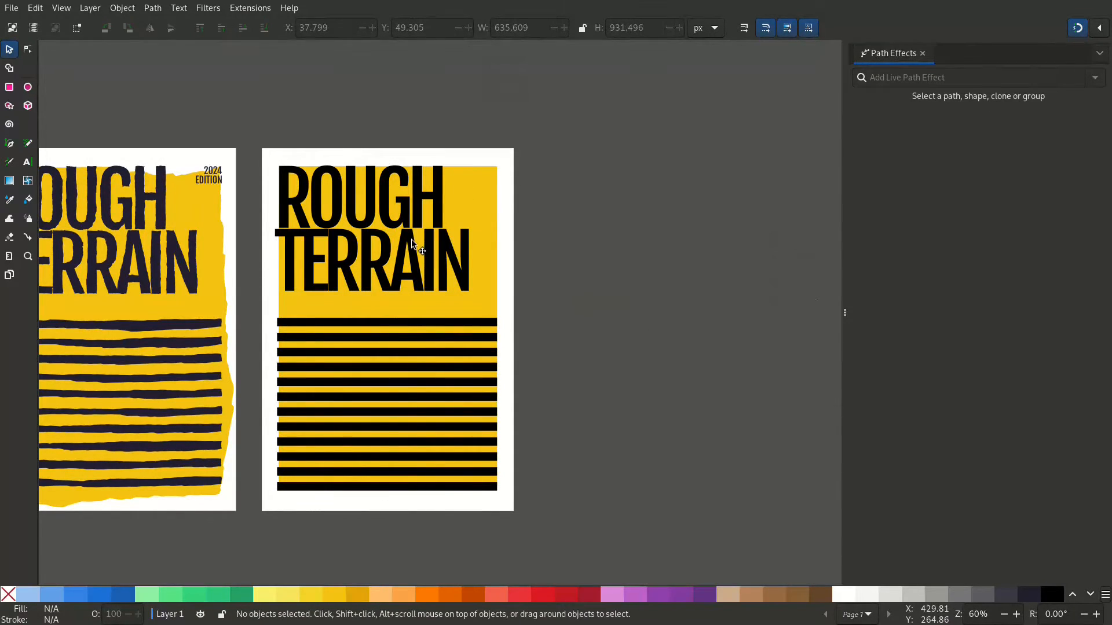
pyautogui.click(413, 243)
pyautogui.click(930, 78)
pyautogui.write('ROU')
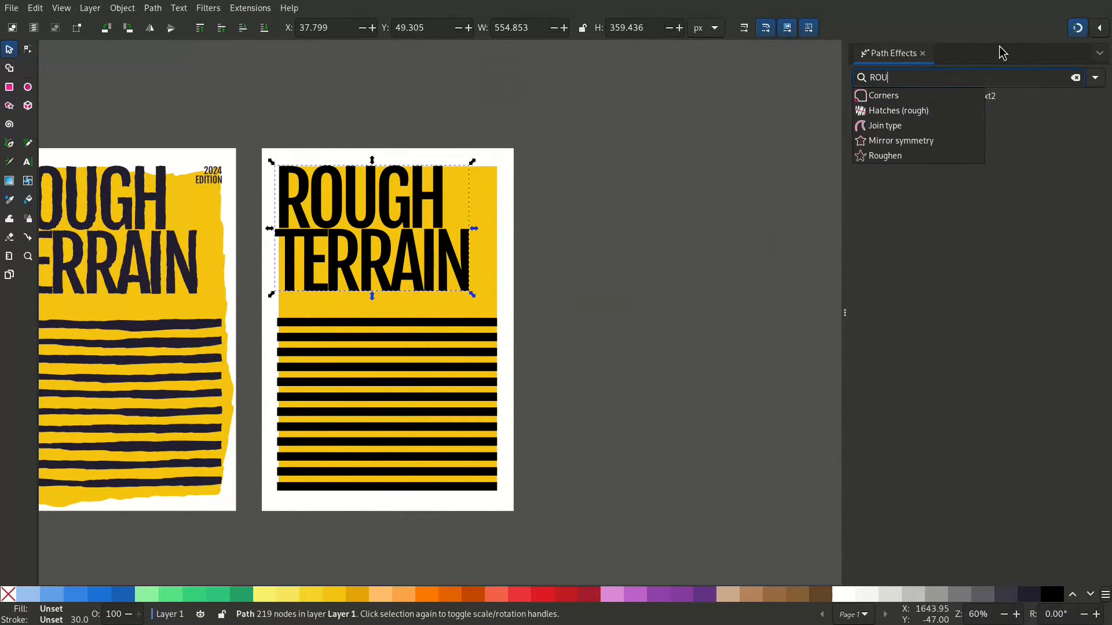
pyautogui.click(885, 156)
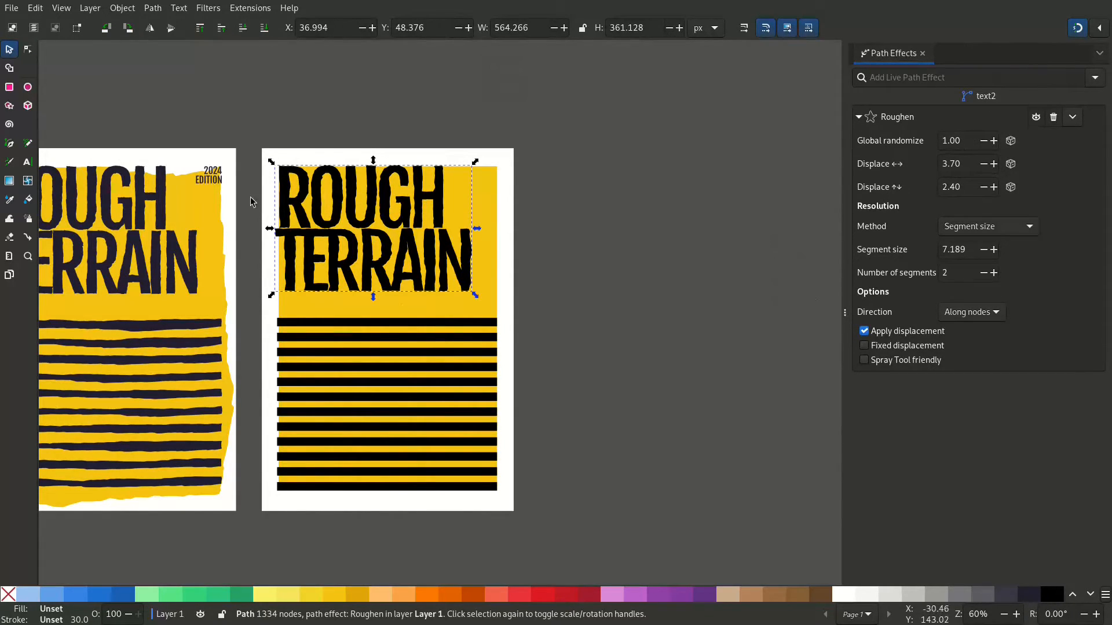
# Step: Set the title's Roughen displacement to 2 horizontally and 4 vertically
pyautogui.doubleClick(962, 168)
pyautogui.write('2')
pyautogui.press('Return')
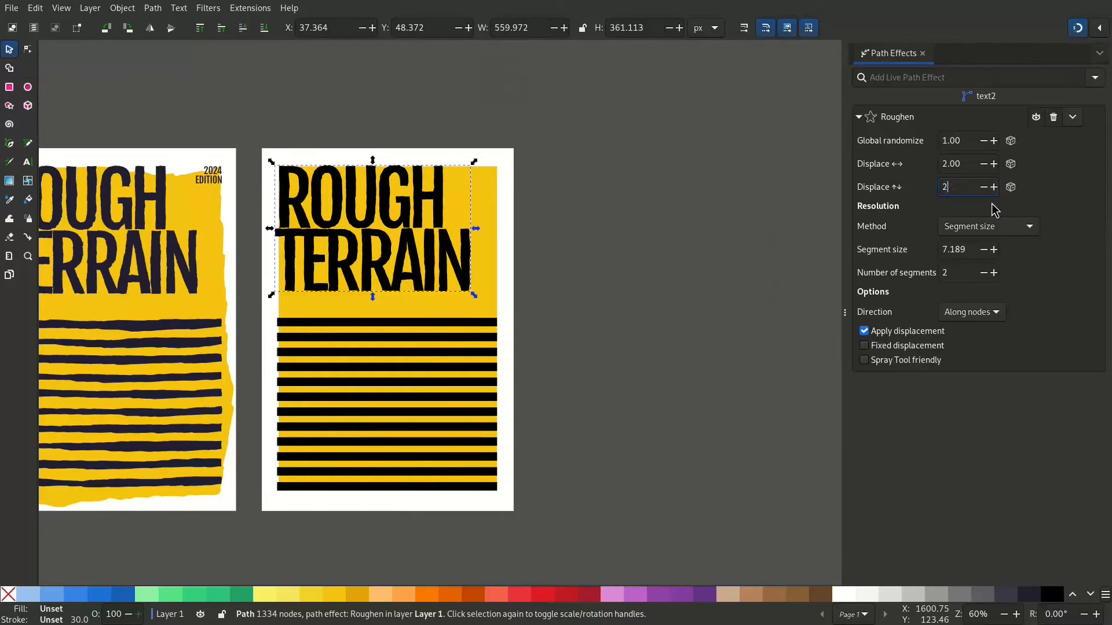
pyautogui.write('2')
pyautogui.press('Return')
pyautogui.tripleClick(961, 185)
pyautogui.write('4')
pyautogui.press('Return')
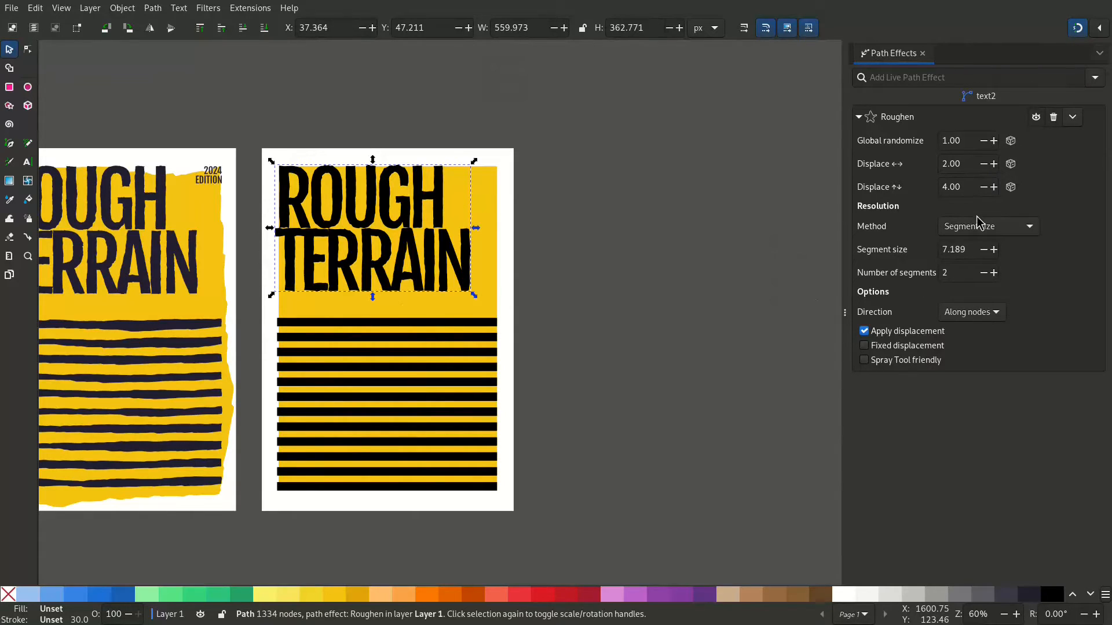
# Step: Try a Roughen segment size of 2 on the title
pyautogui.doubleClick(969, 250)
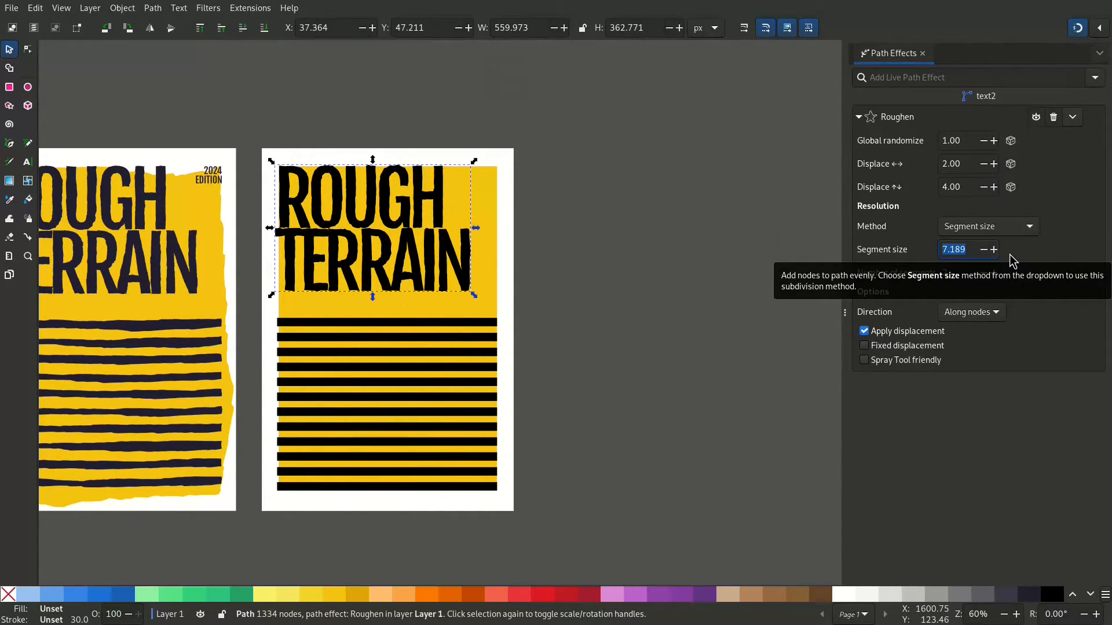
pyautogui.write('2')
pyautogui.press('Return')
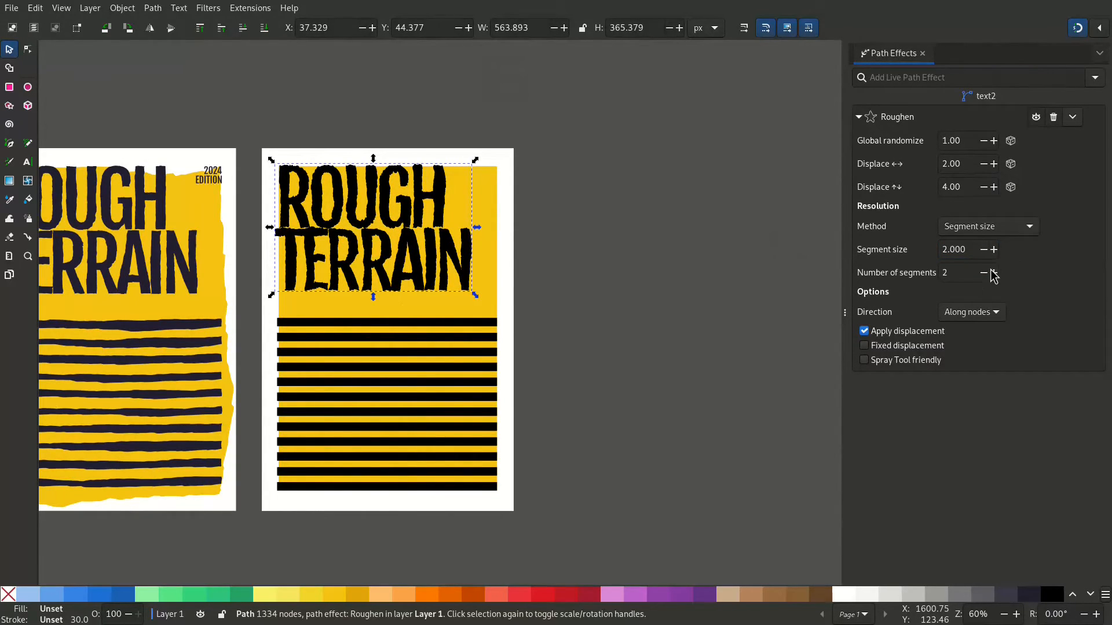
# Step: Set the segment size of the title's Roughen effect to 8
pyautogui.tripleClick(966, 250)
pyautogui.write('8')
pyautogui.press('Return')
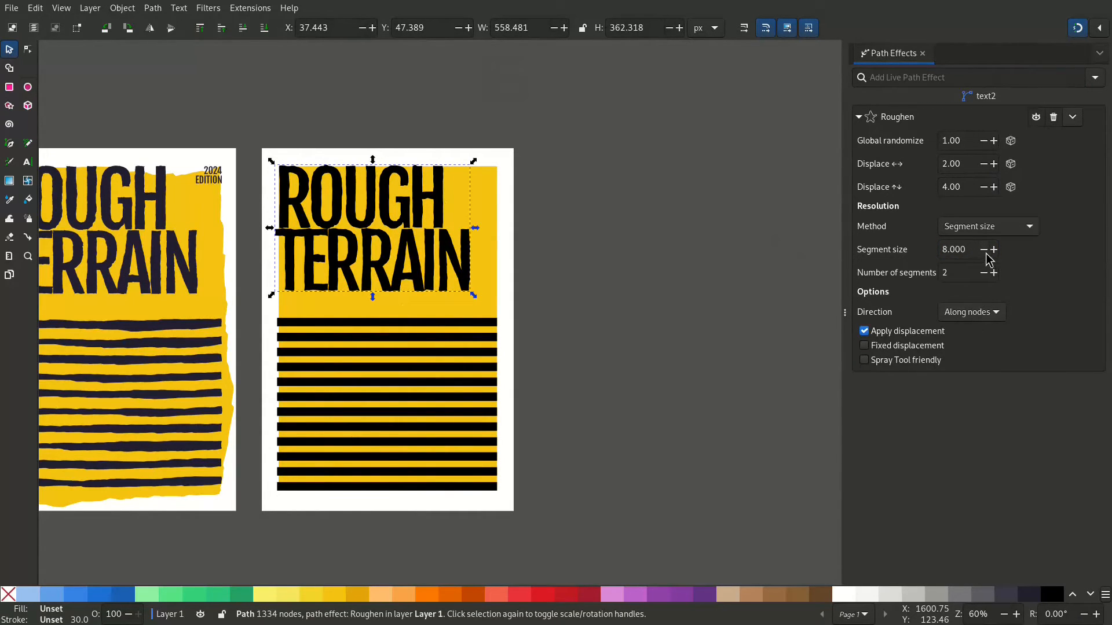
# Step: Apply the Roughen live path effect to the block of horizontal stripes
pyautogui.click(412, 330)
pyautogui.click(405, 321)
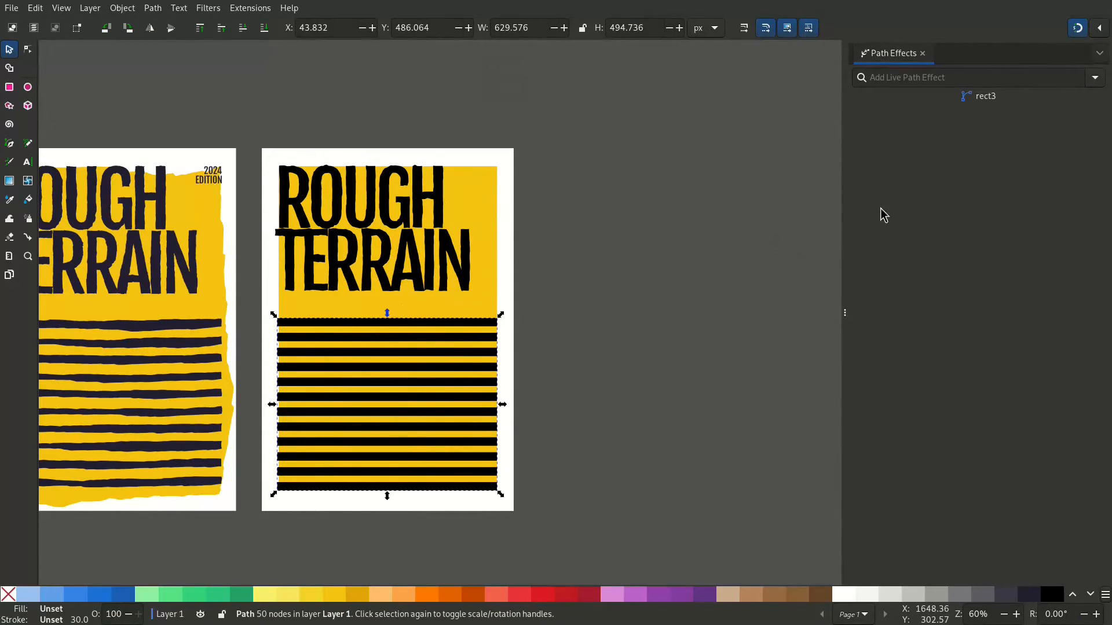
pyautogui.click(903, 77)
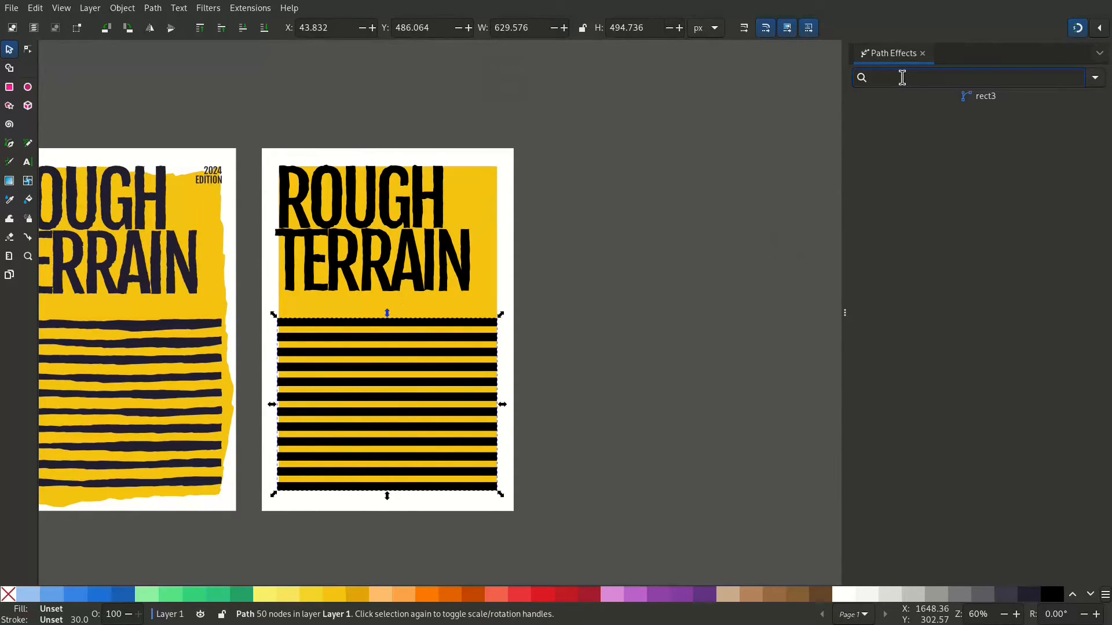
pyautogui.click(1095, 78)
pyautogui.click(1030, 261)
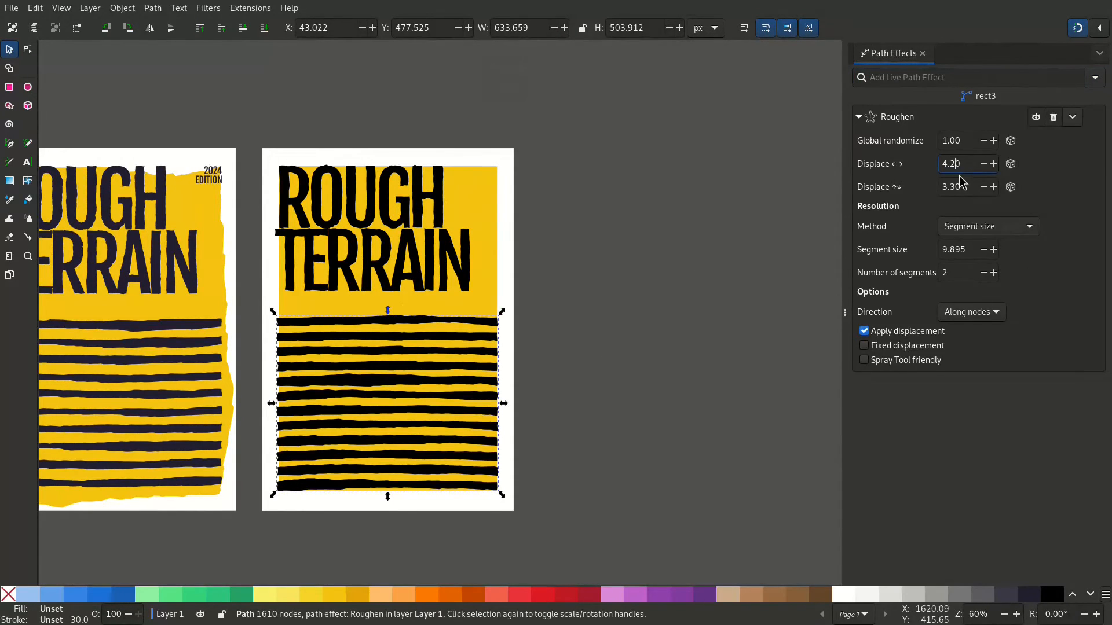
# Step: Recolor both the title and the stripes from black to the very dark purple palette swatch
pyautogui.click(676, 402)
pyautogui.moveTo(675, 403); pyautogui.dragTo(789, 391)
pyautogui.click(501, 371)
pyautogui.keyDown('shift'); pyautogui.click(492, 255); pyautogui.keyUp('shift')
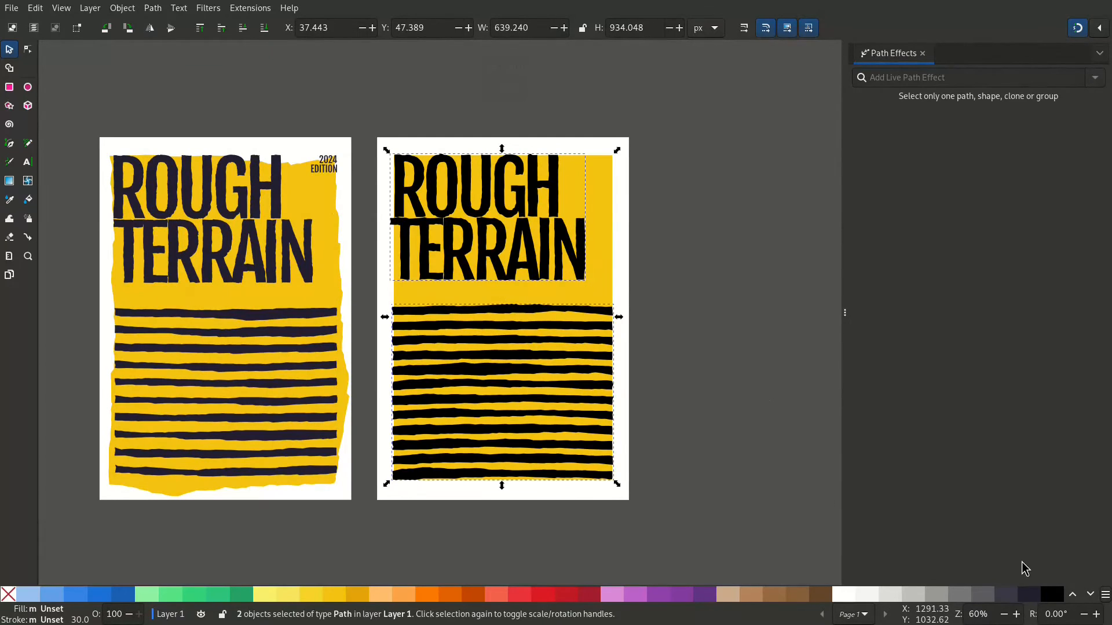
pyautogui.click(1029, 595)
pyautogui.click(744, 502)
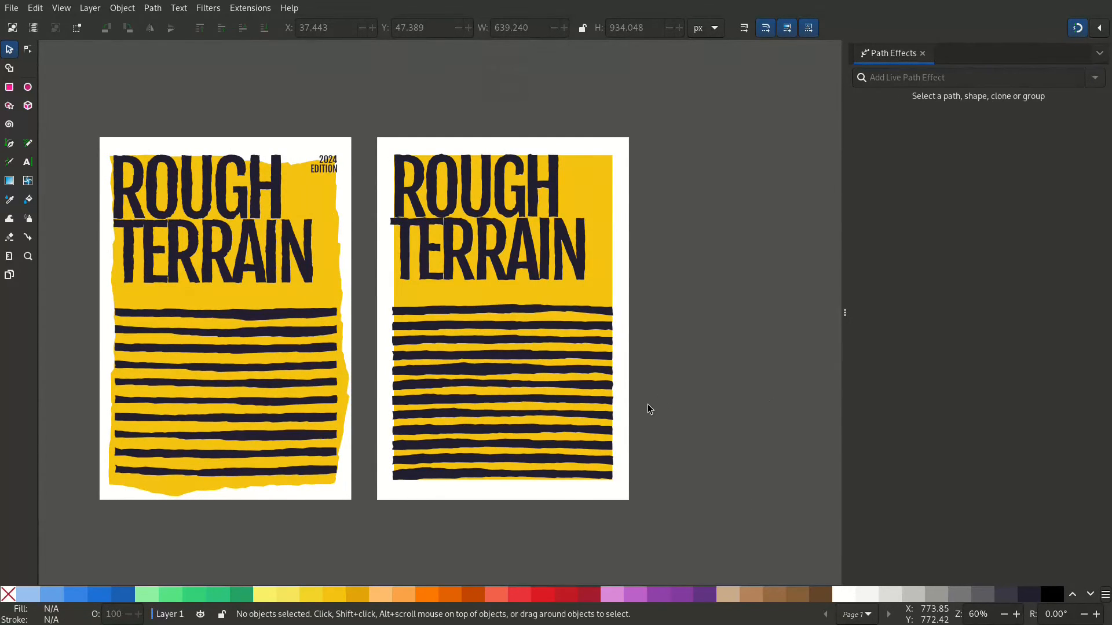
# Step: Apply the Roughen live path effect to the yellow background rectangle
pyautogui.click(598, 179)
pyautogui.click(1094, 78)
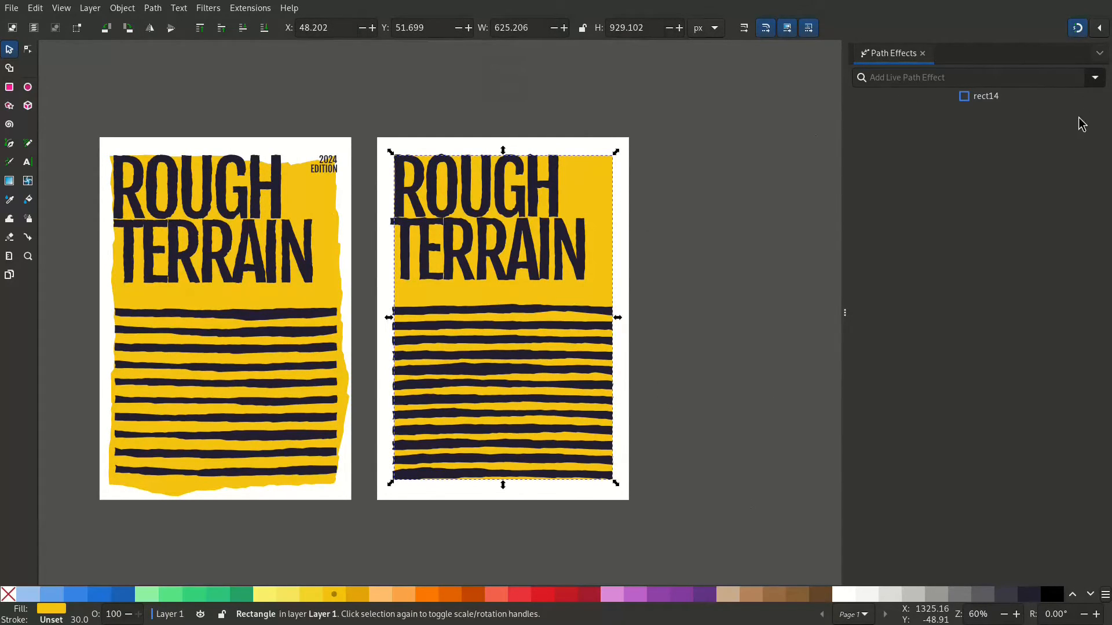
pyautogui.click(1035, 181)
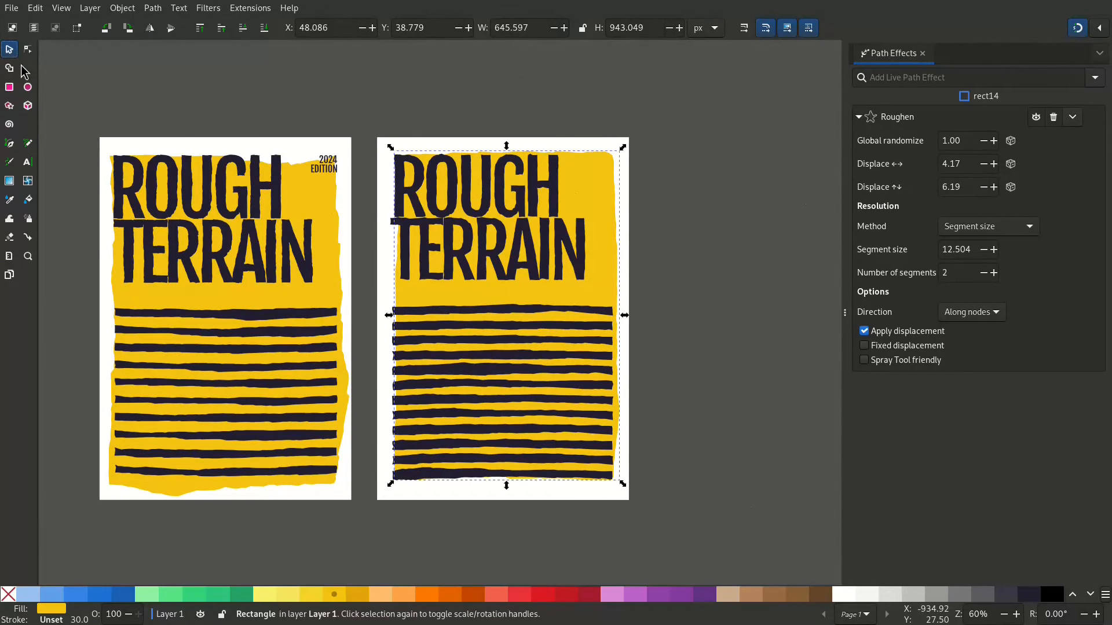
pyautogui.click(652, 144)
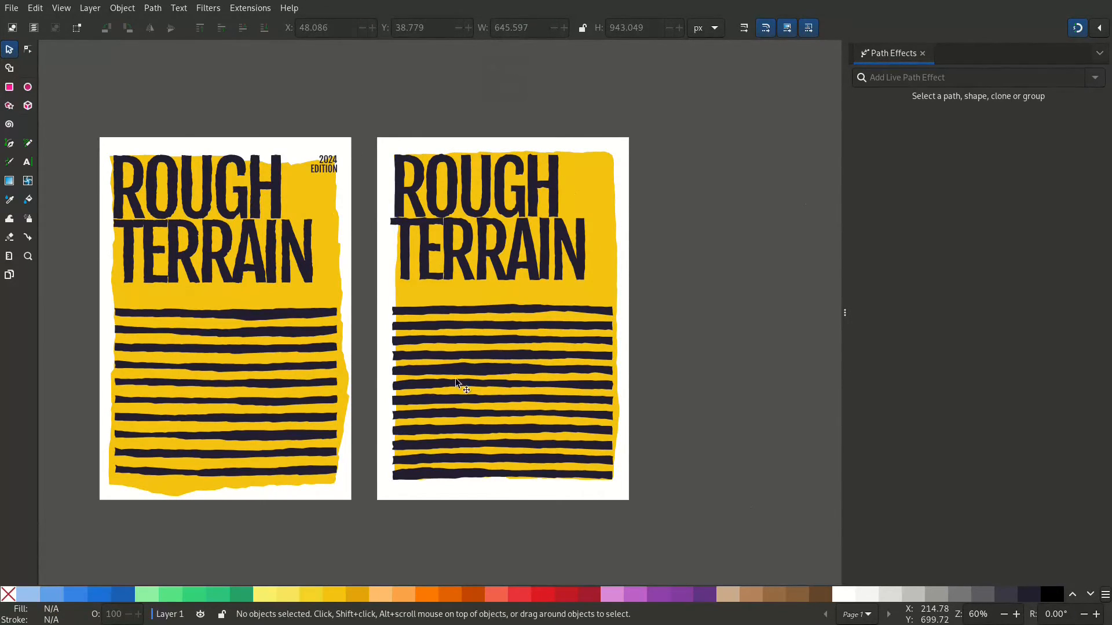
# Step: Set the vertical displacement of the stripes' Roughen effect to 2
pyautogui.click(466, 368)
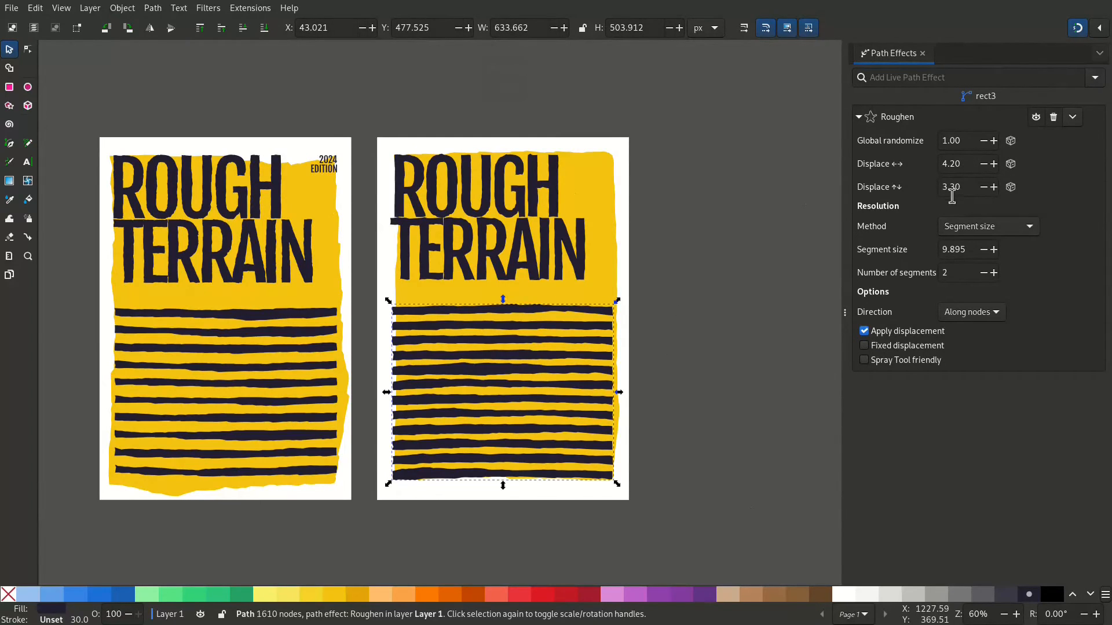
pyautogui.write('22')
pyautogui.press('Return')
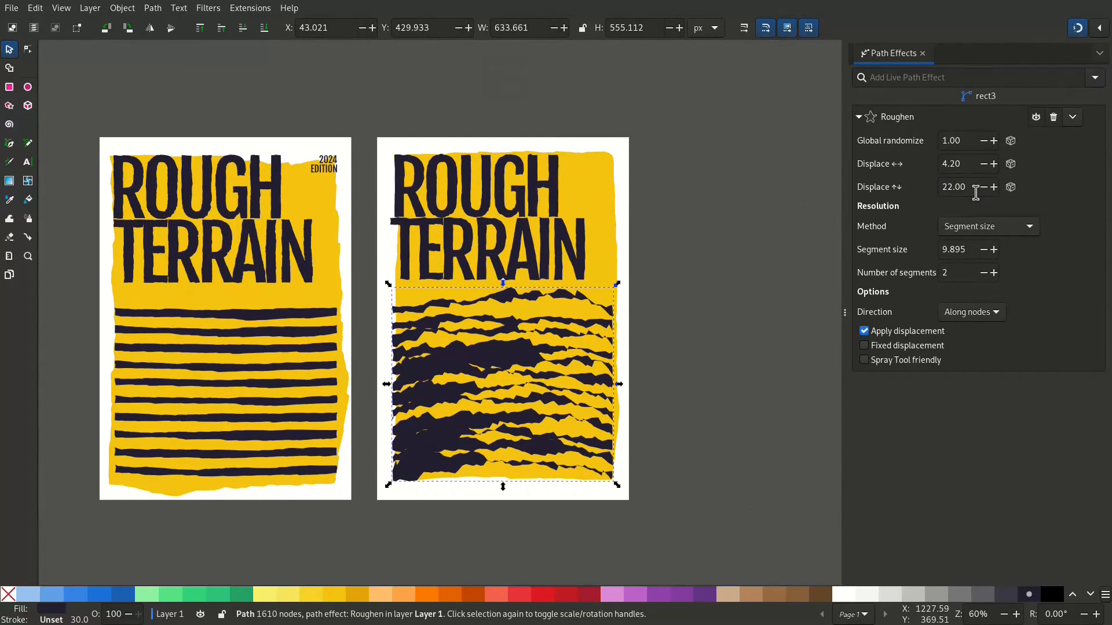
pyautogui.doubleClick(971, 187)
pyautogui.write('2')
pyautogui.press('Return')
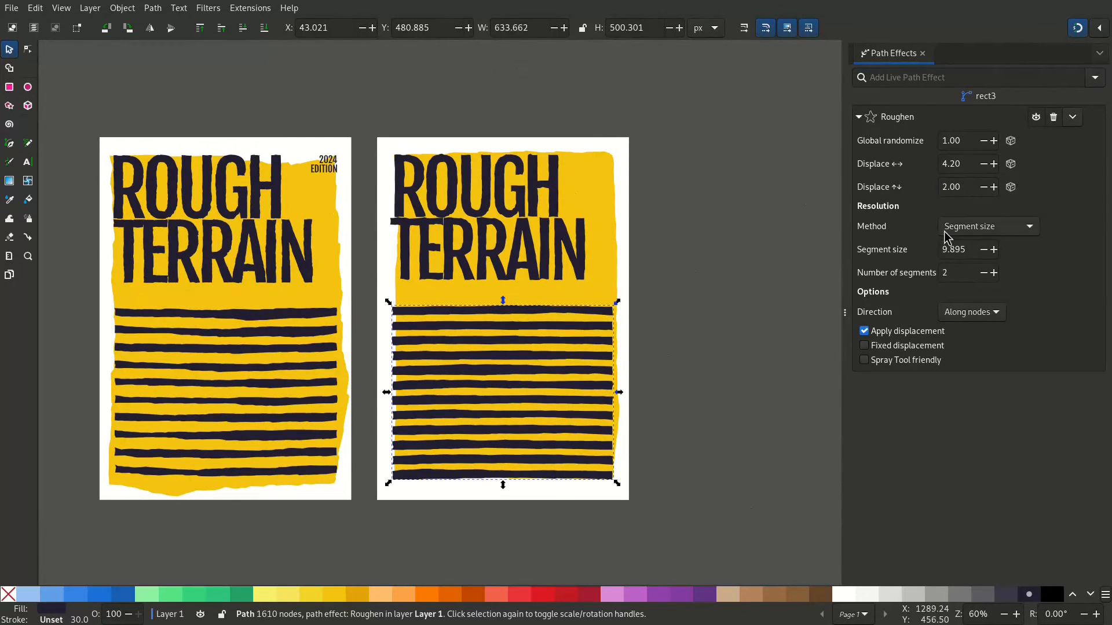
# Step: Re-randomize the stripes' Roughen effect several times with Global randomize, and hide the path effect settings
pyautogui.click(1011, 141)
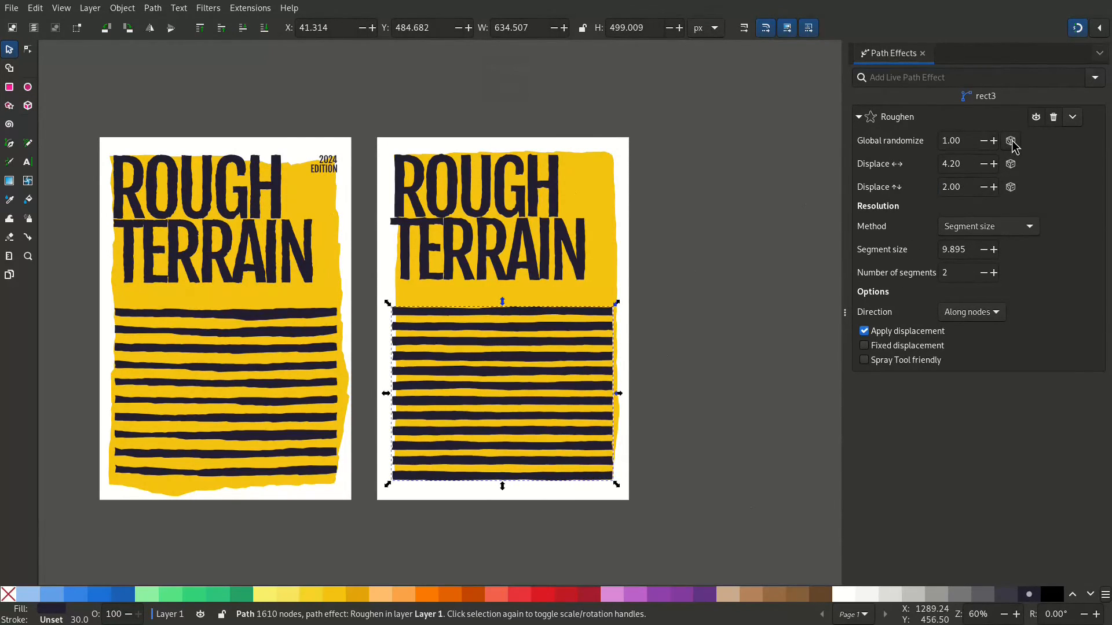
pyautogui.click(1012, 143)
pyautogui.click(1012, 142)
pyautogui.click(1012, 142)
pyautogui.click(1012, 142)
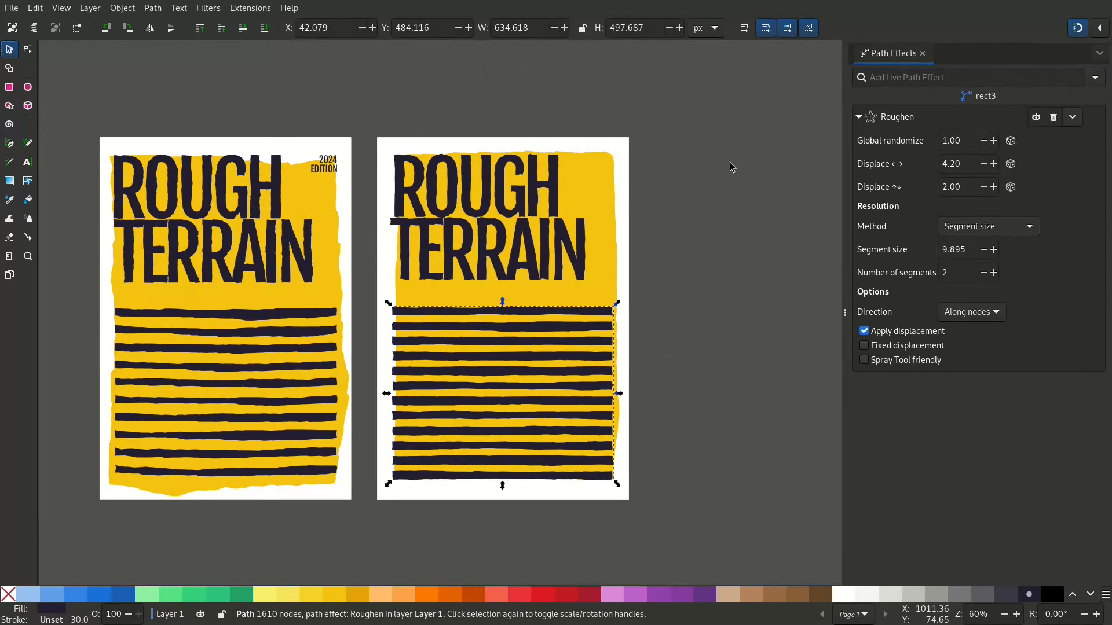
pyautogui.moveTo(724, 194)
pyautogui.mouseDown()
pyautogui.moveTo(755, 205)
pyautogui.moveTo(744, 195)
pyautogui.mouseUp()
pyautogui.click(752, 204)
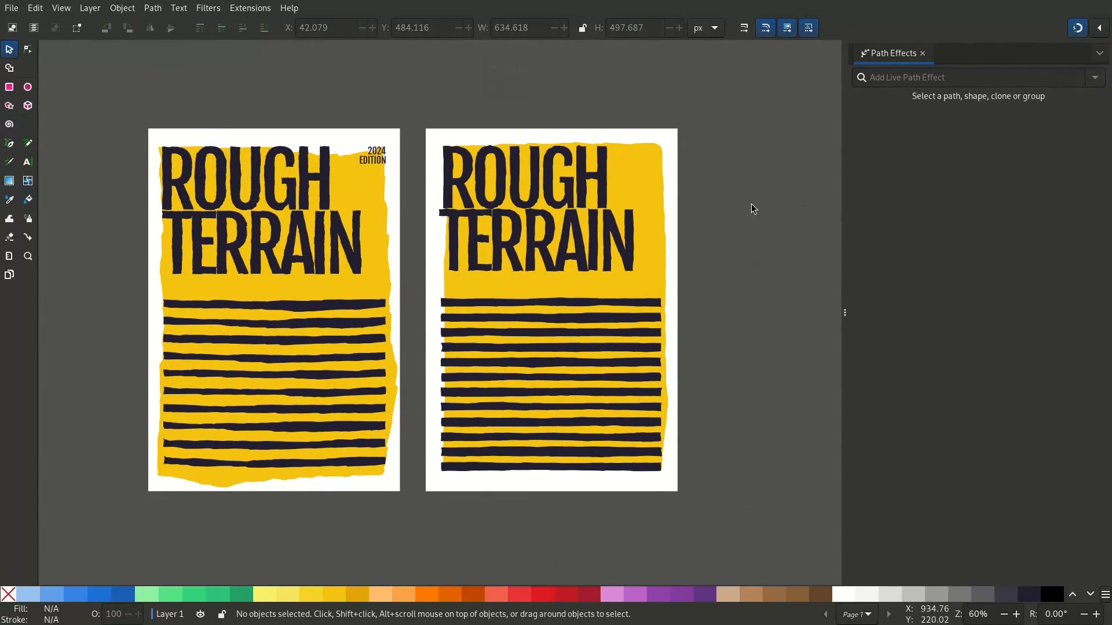
pyautogui.click(847, 309)
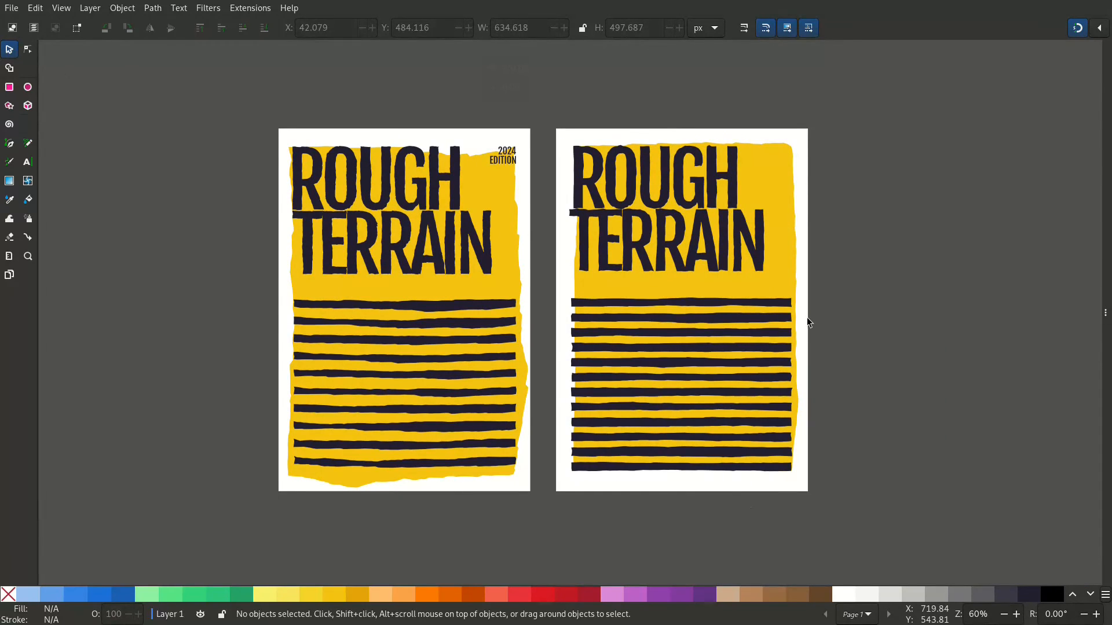